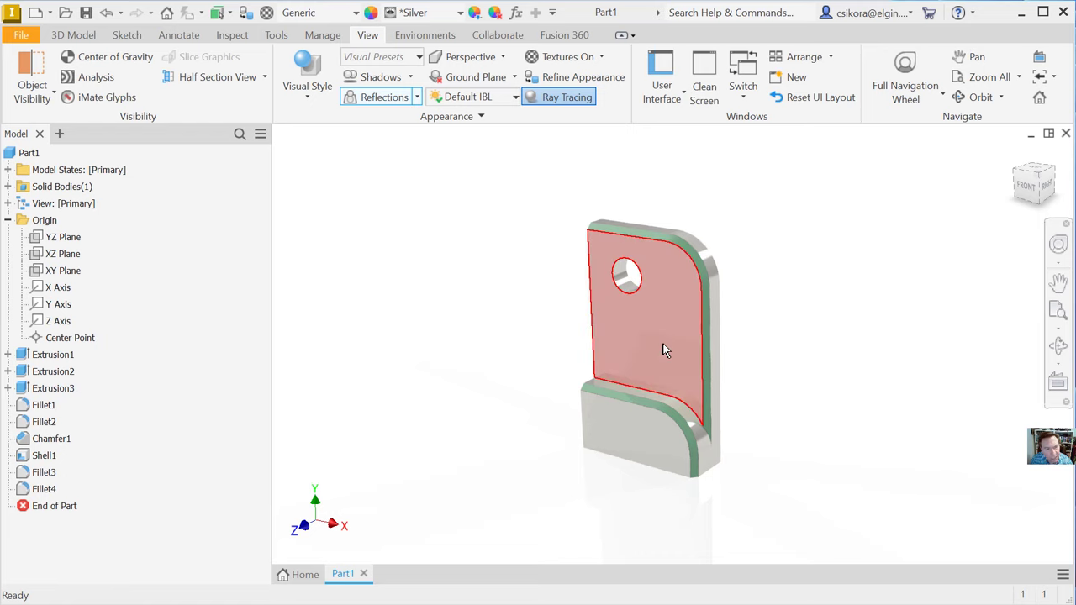
Turn off ray tracing and examine the finished bracket model from several sides.
key("F2")
mouse_move(783, 392)
left_mouse_down()
mouse_move(659, 409)
mouse_move(516, 368)
mouse_move(538, 404)
mouse_move(545, 395)
left_mouse_up()
key("F4")
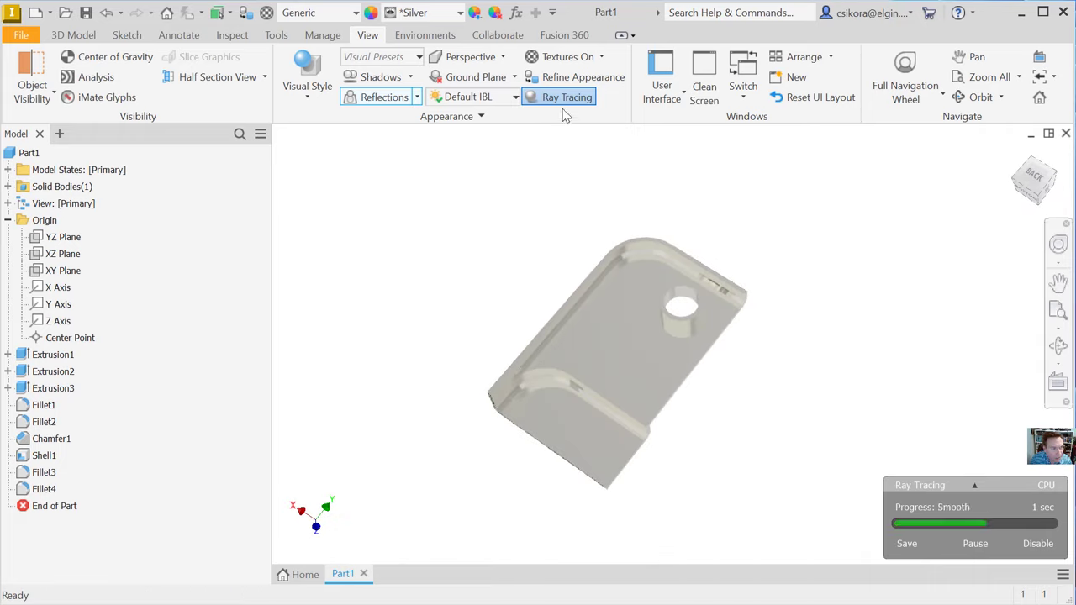
left_click(562, 96)
key("F4")
mouse_move(764, 444)
left_mouse_down()
mouse_move(758, 405)
mouse_move(732, 432)
mouse_move(699, 433)
left_mouse_up()
mouse_move(617, 395)
left_mouse_down()
mouse_move(746, 394)
mouse_move(822, 359)
mouse_move(844, 389)
left_mouse_up()
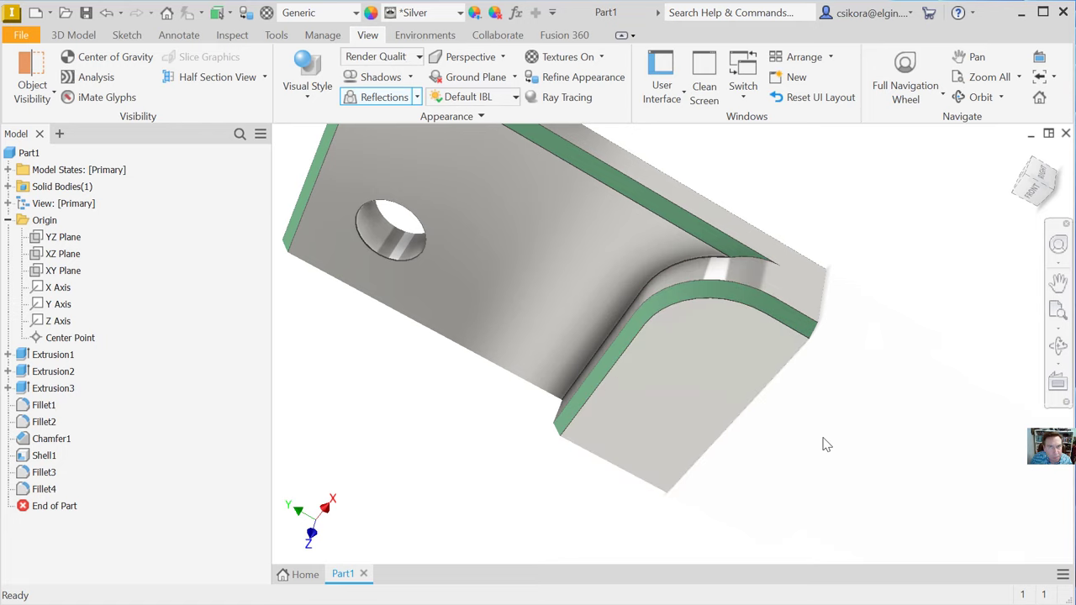
left_click_drag(821, 442, 829, 445)
mouse_move(784, 379)
left_mouse_down()
mouse_move(691, 441)
mouse_move(701, 497)
mouse_move(812, 440)
mouse_move(943, 490)
mouse_move(884, 469)
left_mouse_up()
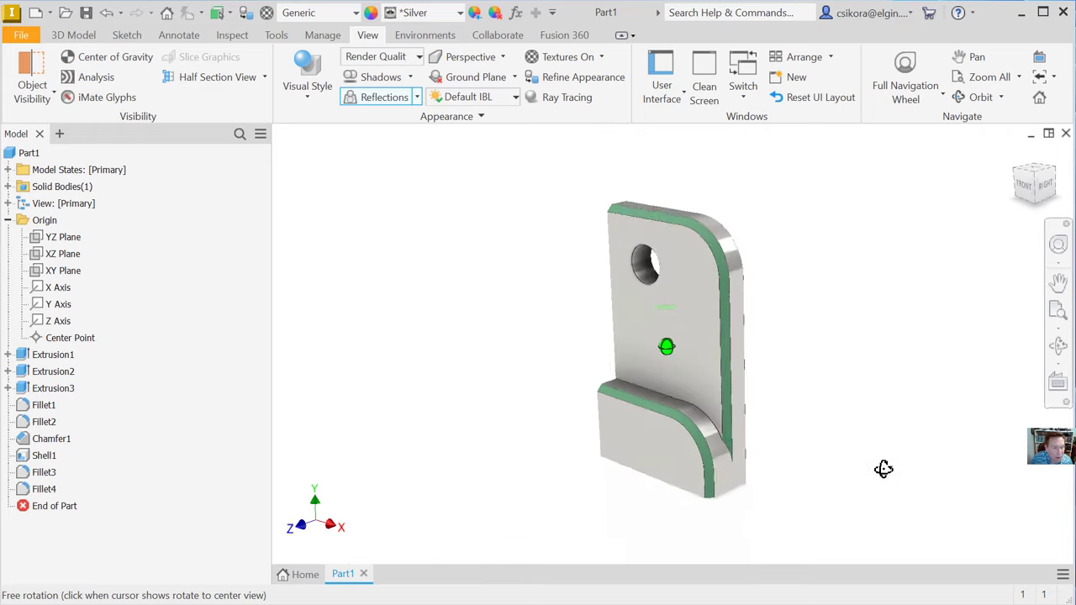
key("Escape")
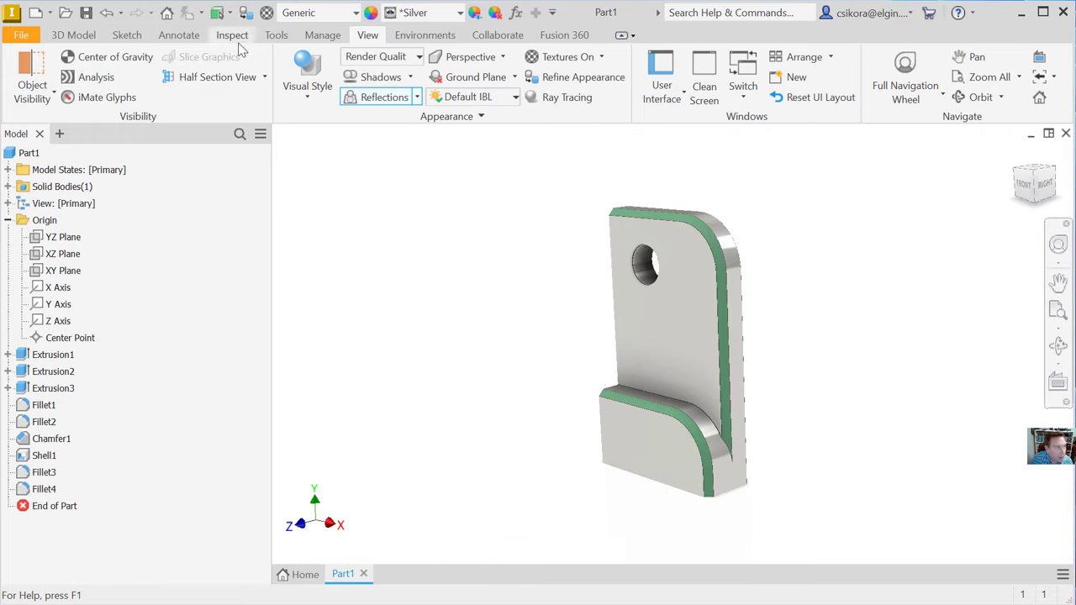
Create a new part file from the Standard.ipt template.
left_click(36, 14)
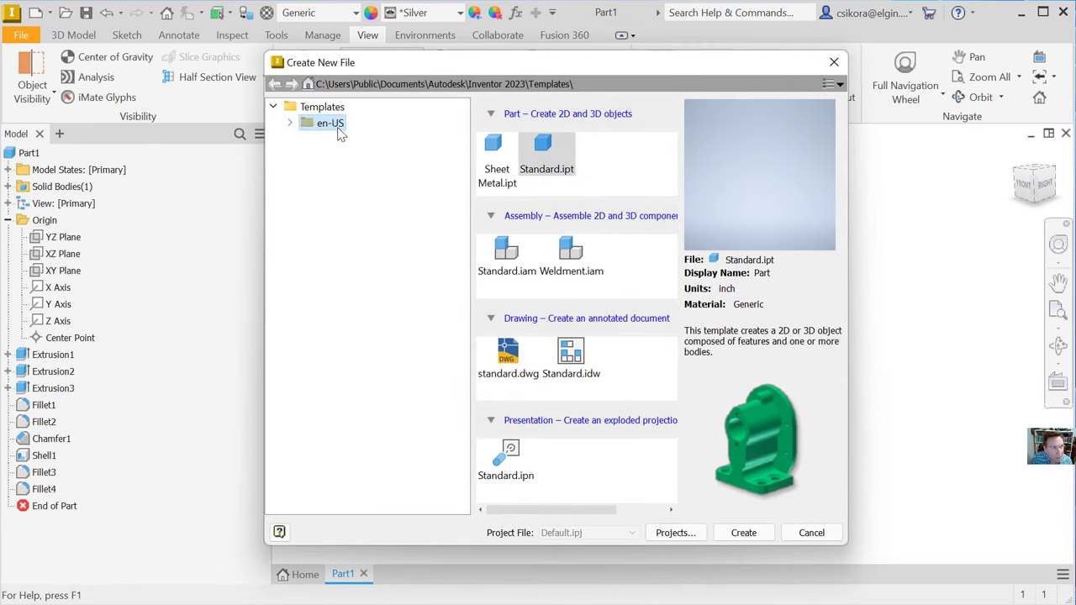
left_click(290, 127)
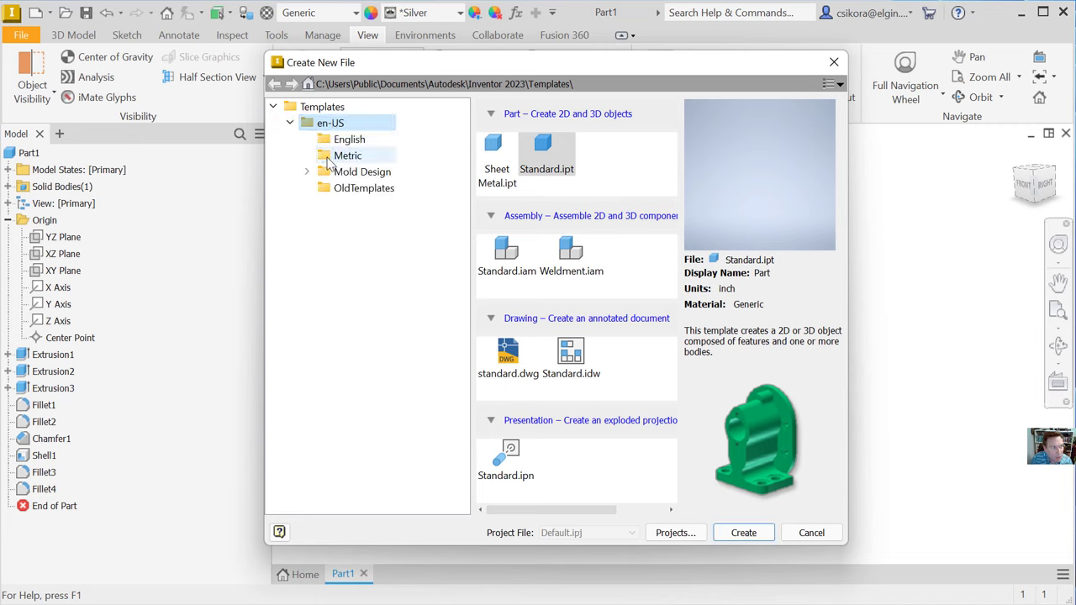
left_click(289, 123)
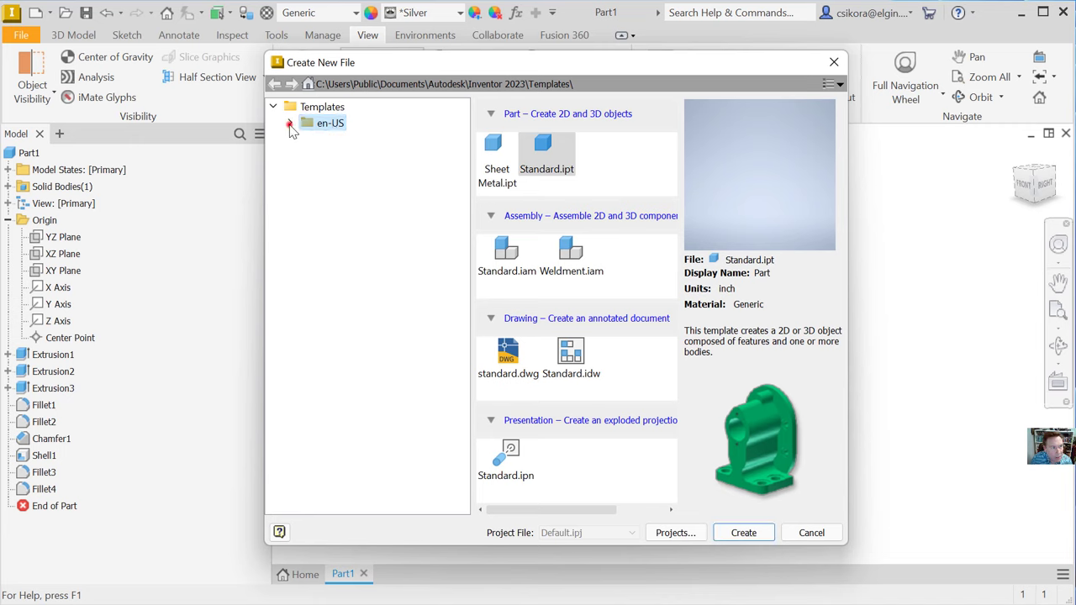
left_click(552, 168)
left_click(741, 534)
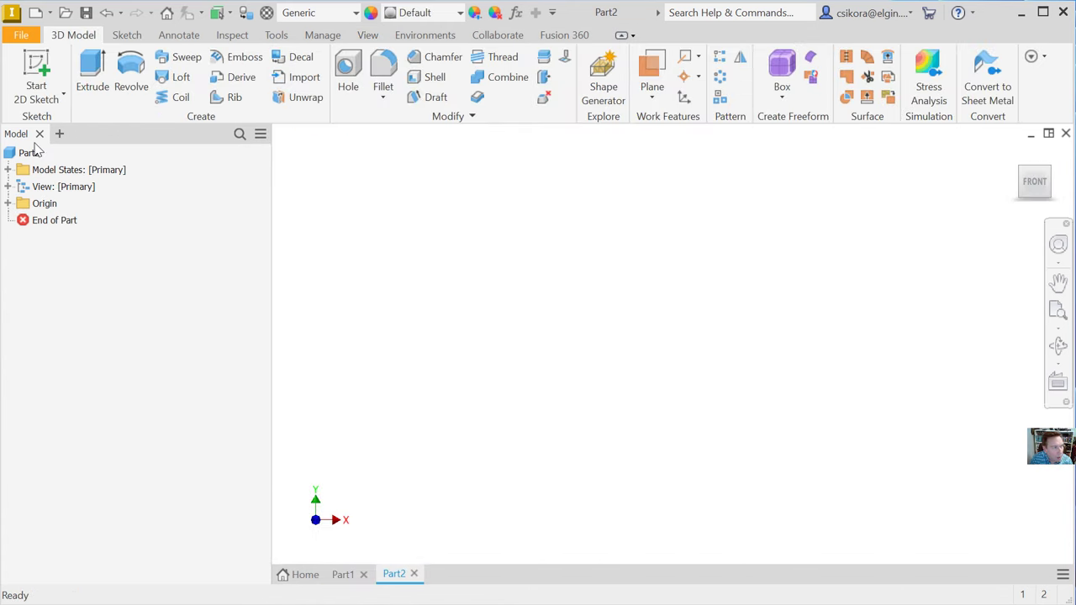
Preview the origin planes of the new part and start a 2D sketch on the XY Plane.
left_click(8, 203)
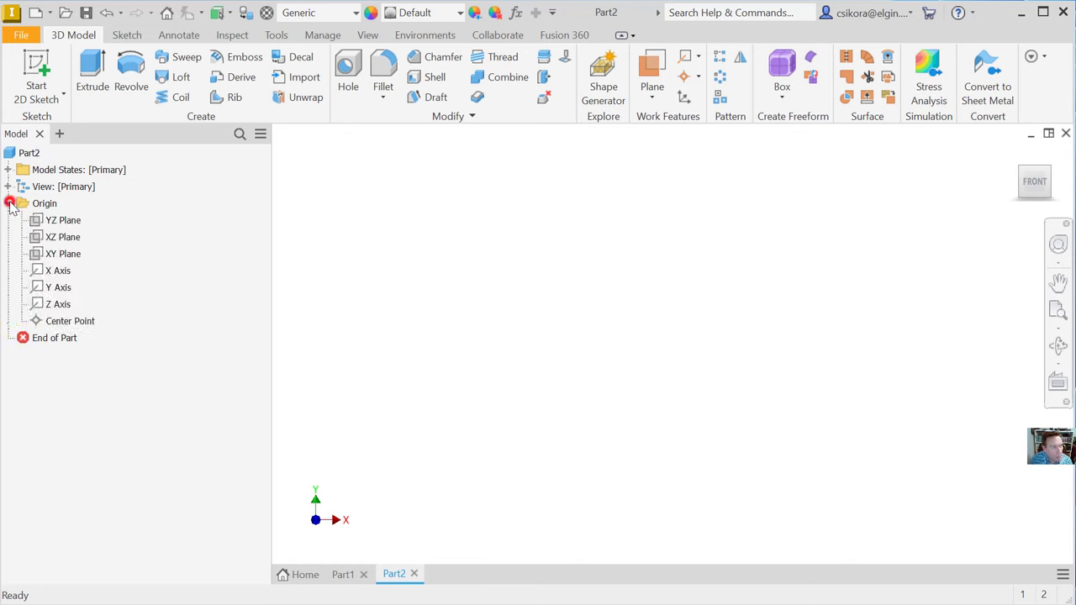
left_click(67, 221)
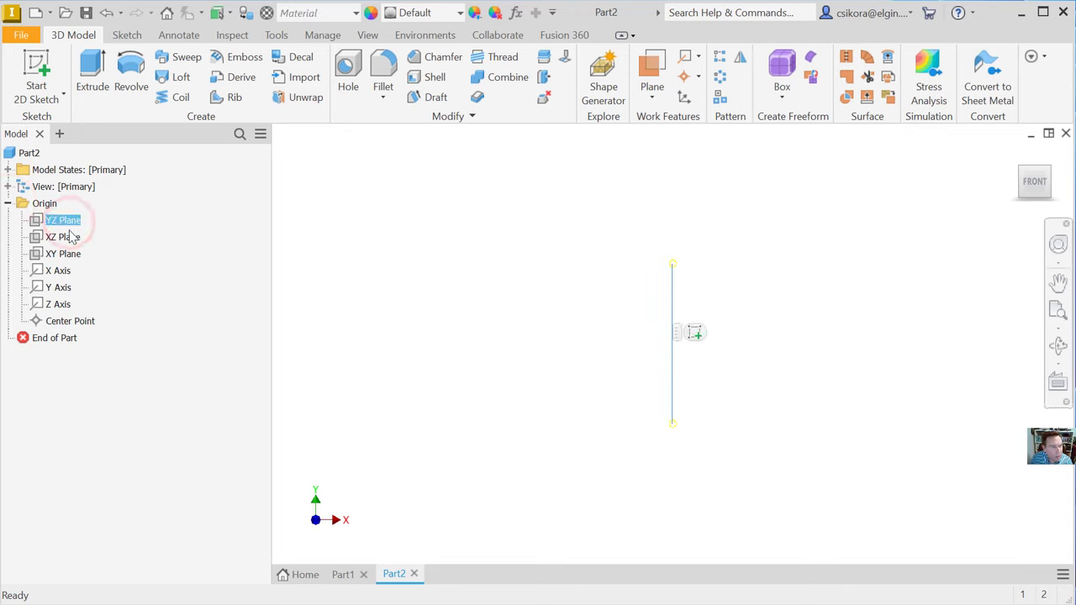
left_click(71, 239)
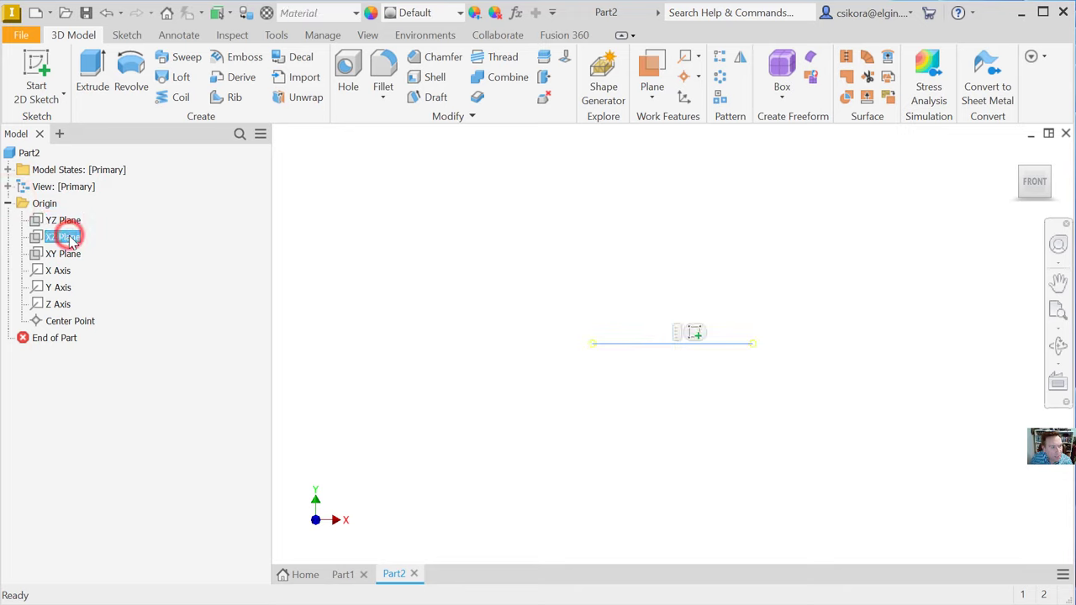
left_click(62, 255)
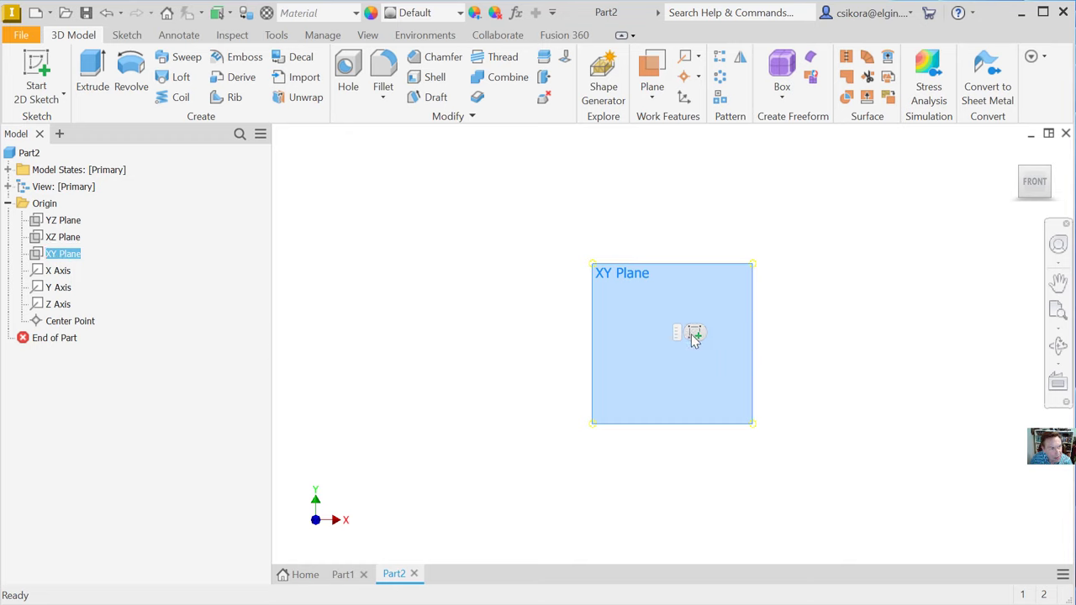
left_click(63, 96)
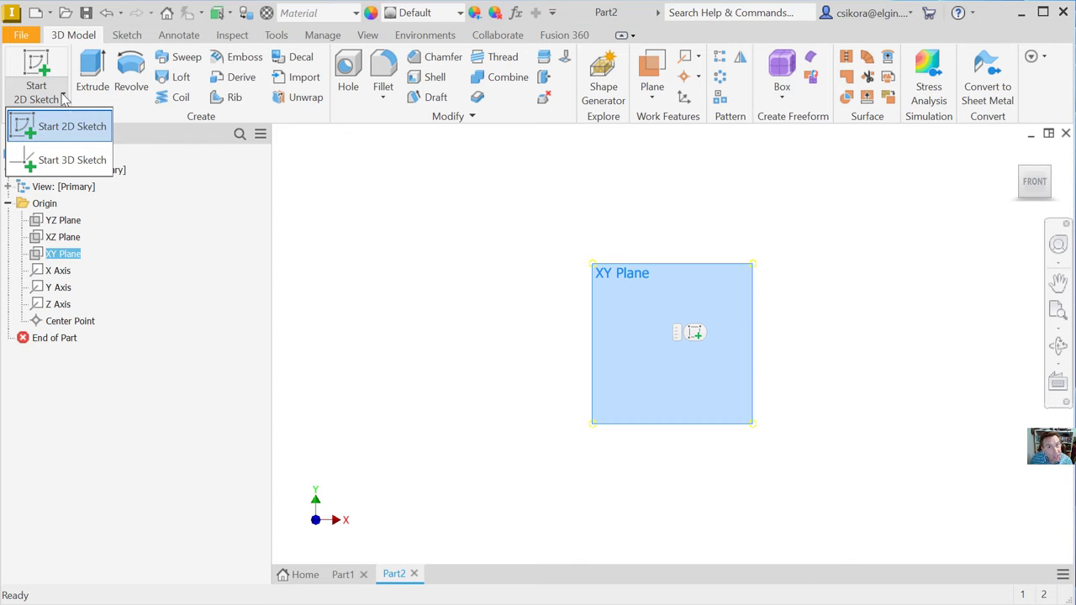
left_click(63, 96)
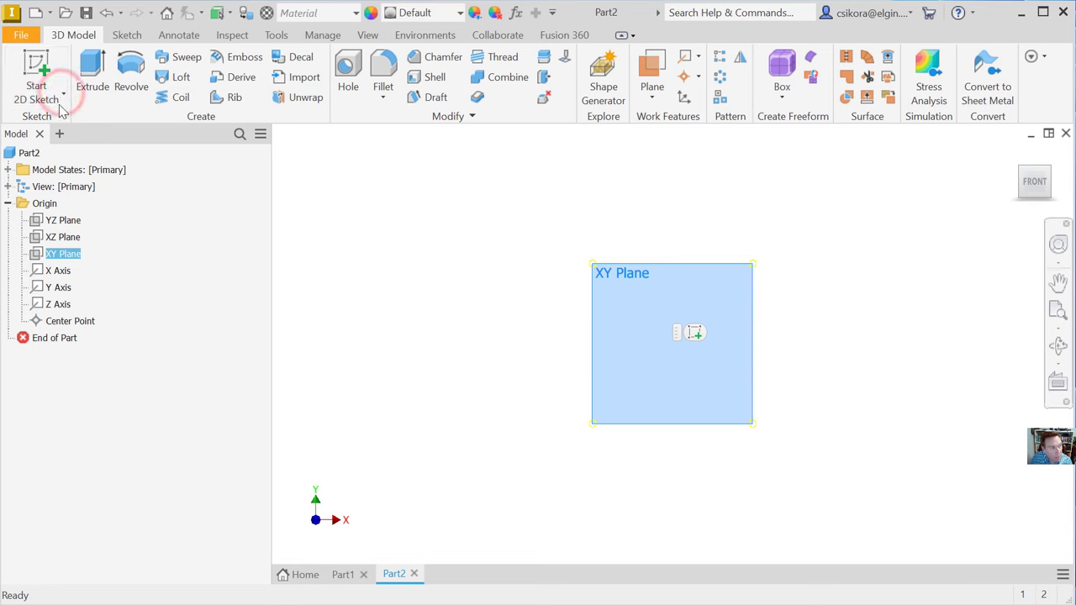
left_click(36, 67)
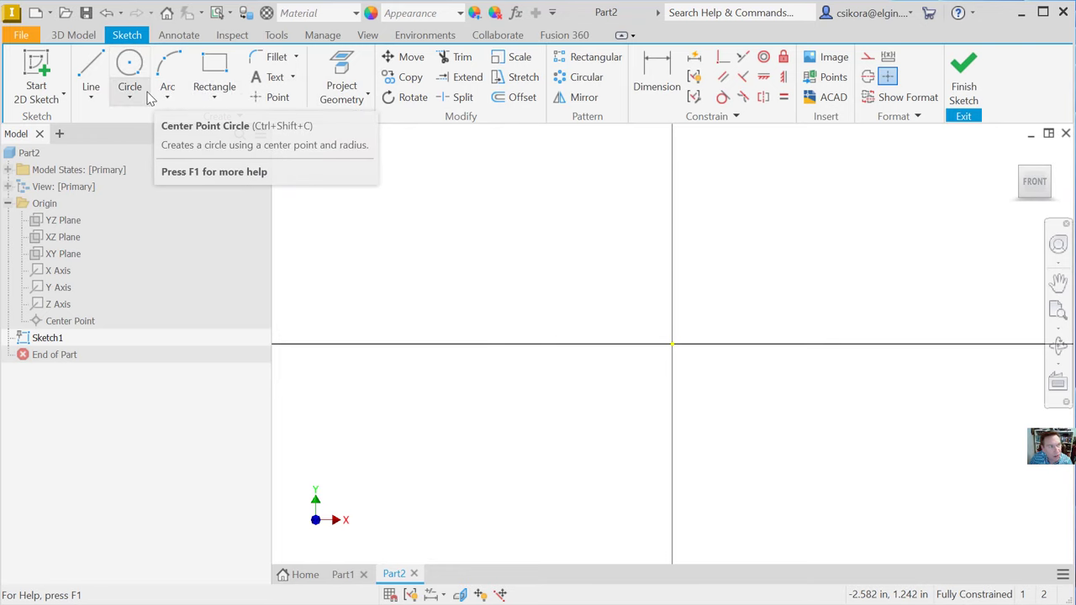
Sketch a two-point rectangle from the origin, 3 in wide and 5 in high.
left_click(214, 71)
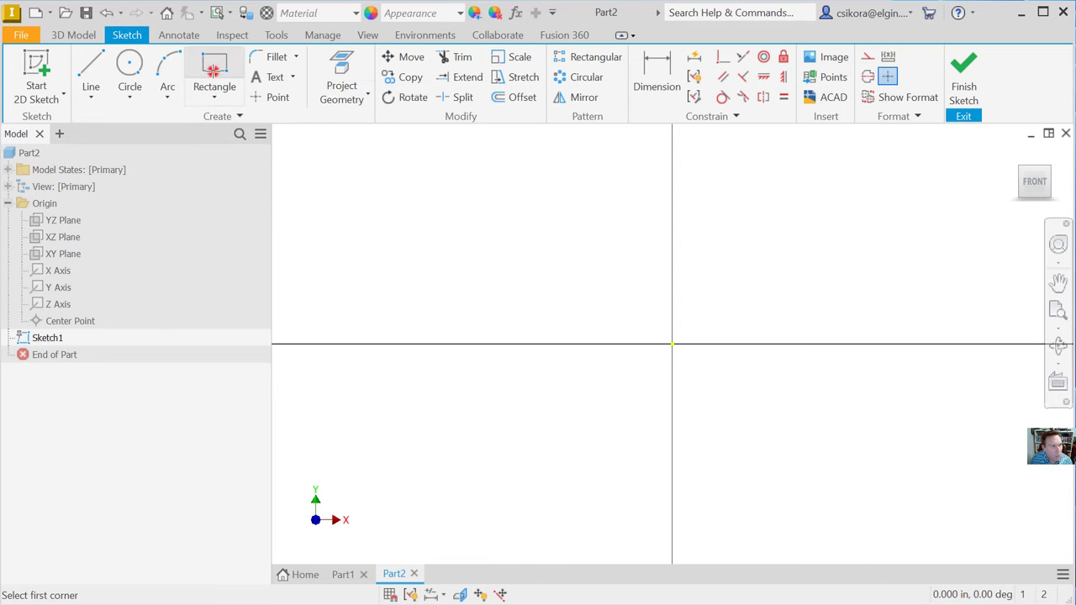
left_click(672, 344)
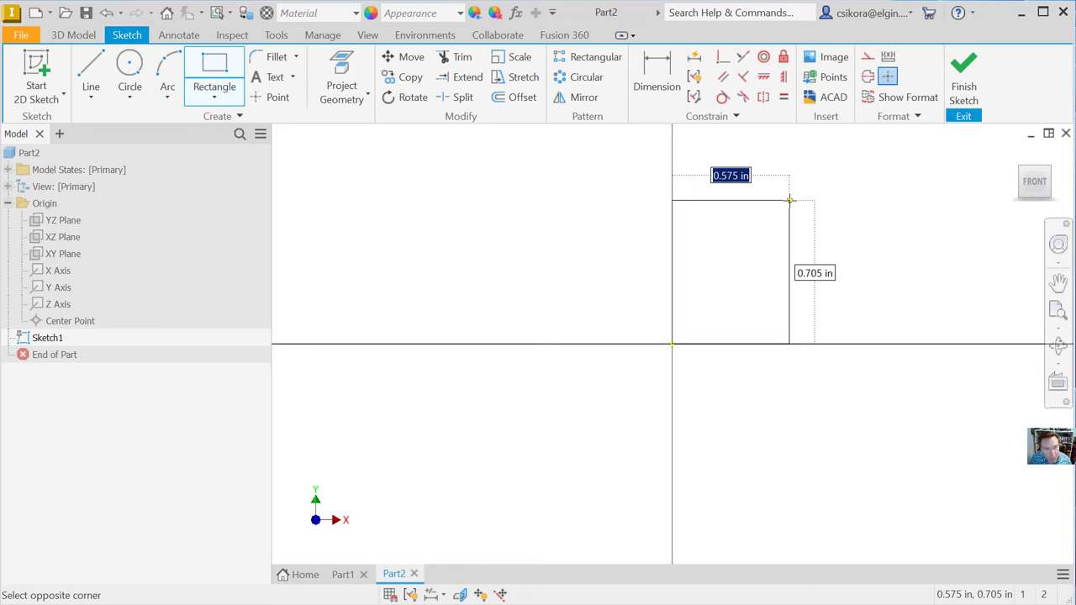
type("32")
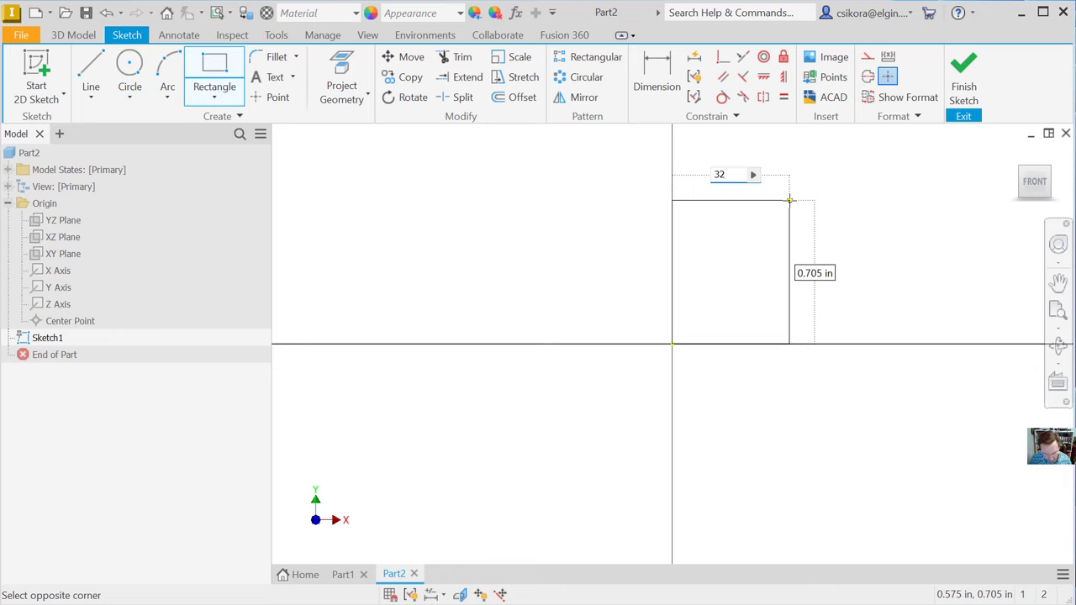
key("BackSpace")
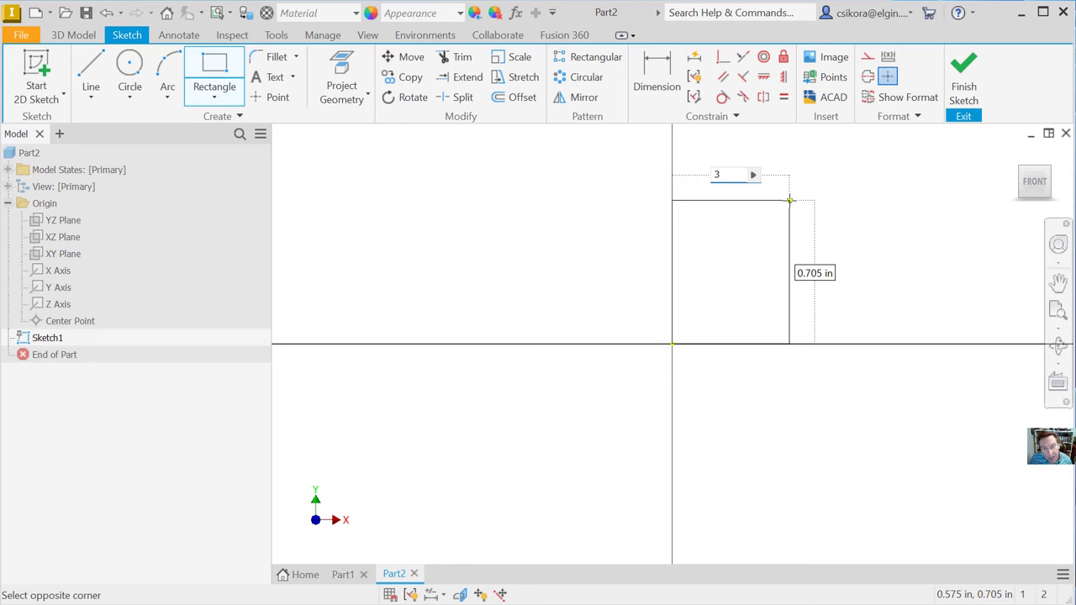
key("Tab")
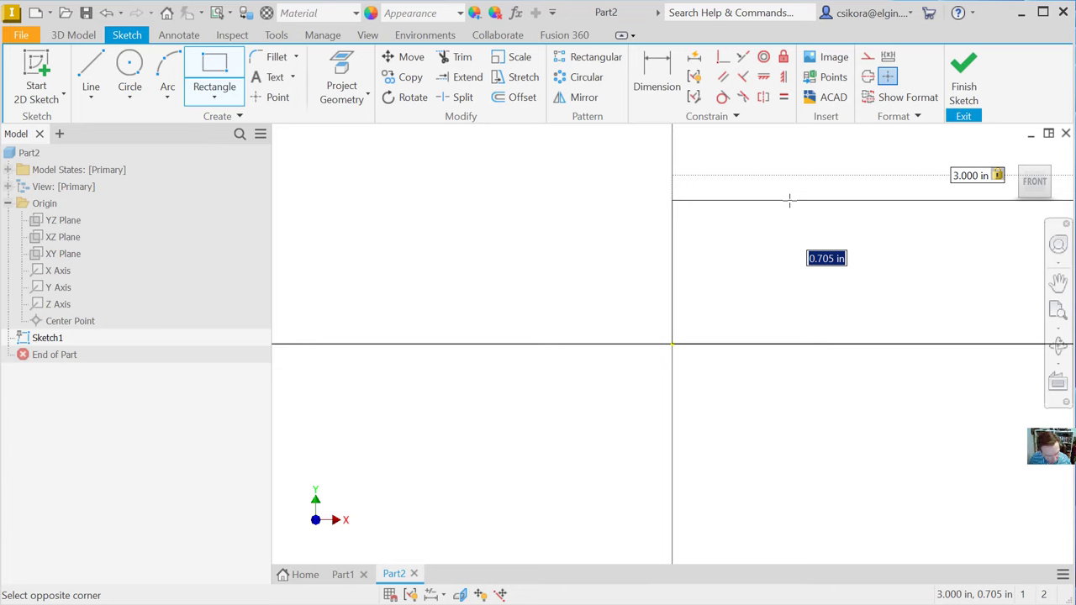
type("5")
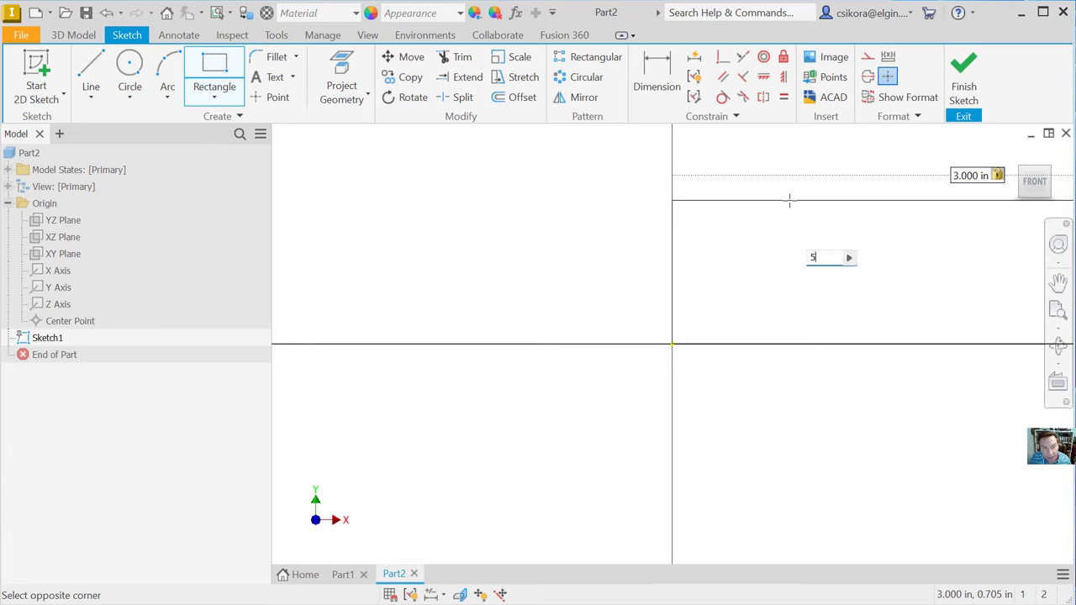
key("Return")
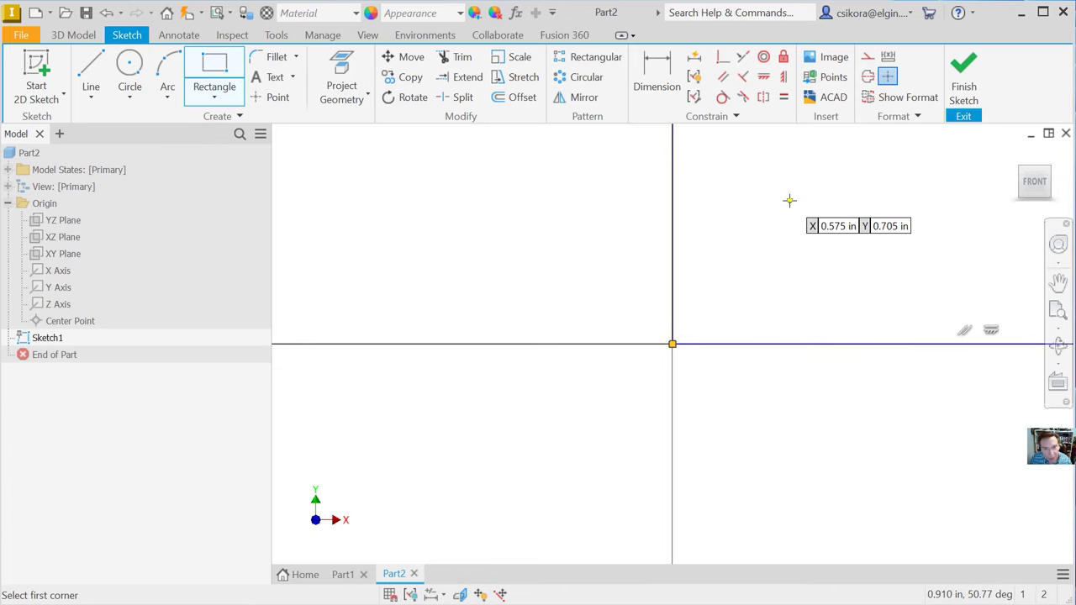
left_click(1035, 183)
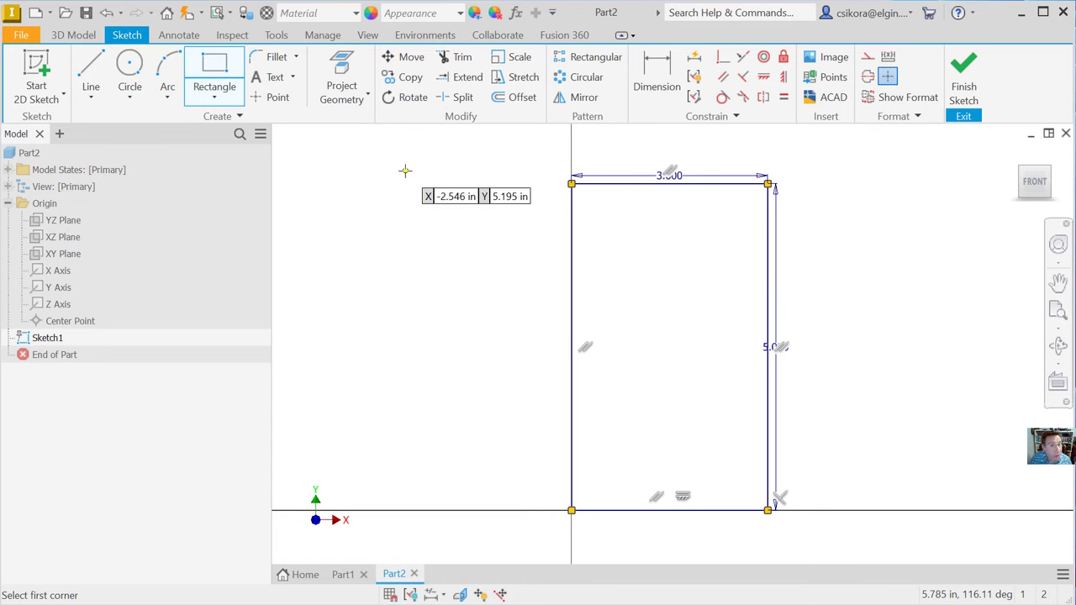
Open the application options at the Colors settings.
left_click(22, 36)
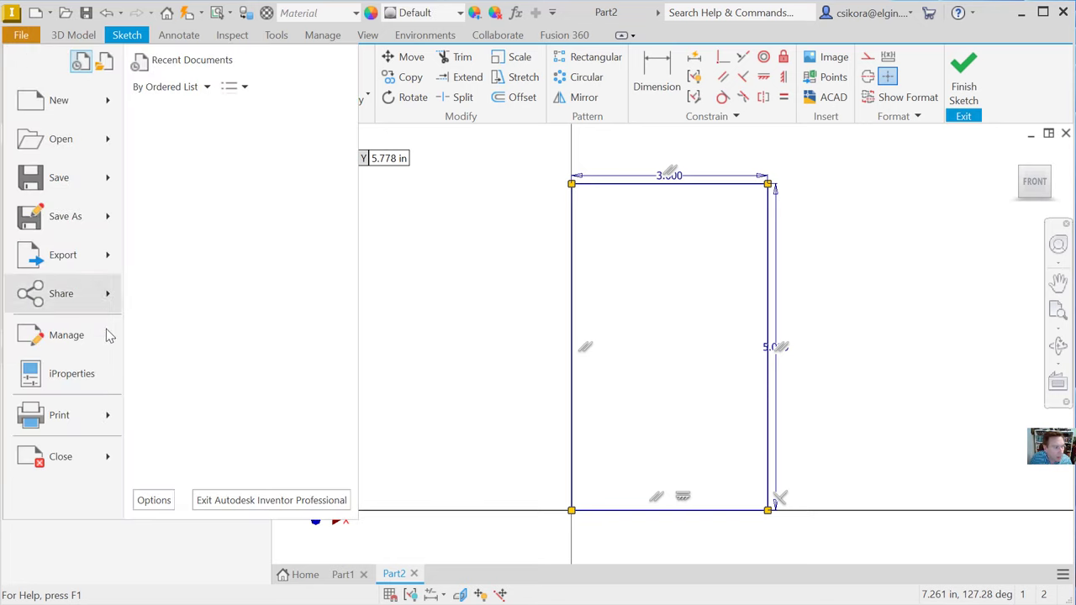
left_click(155, 501)
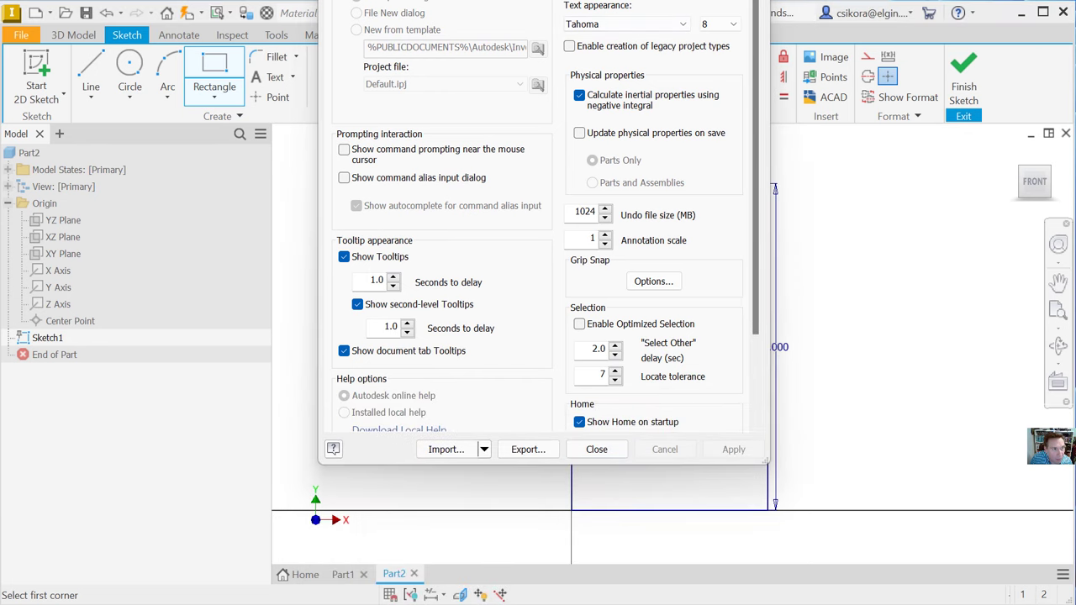
left_click_drag(572, 1, 618, 57)
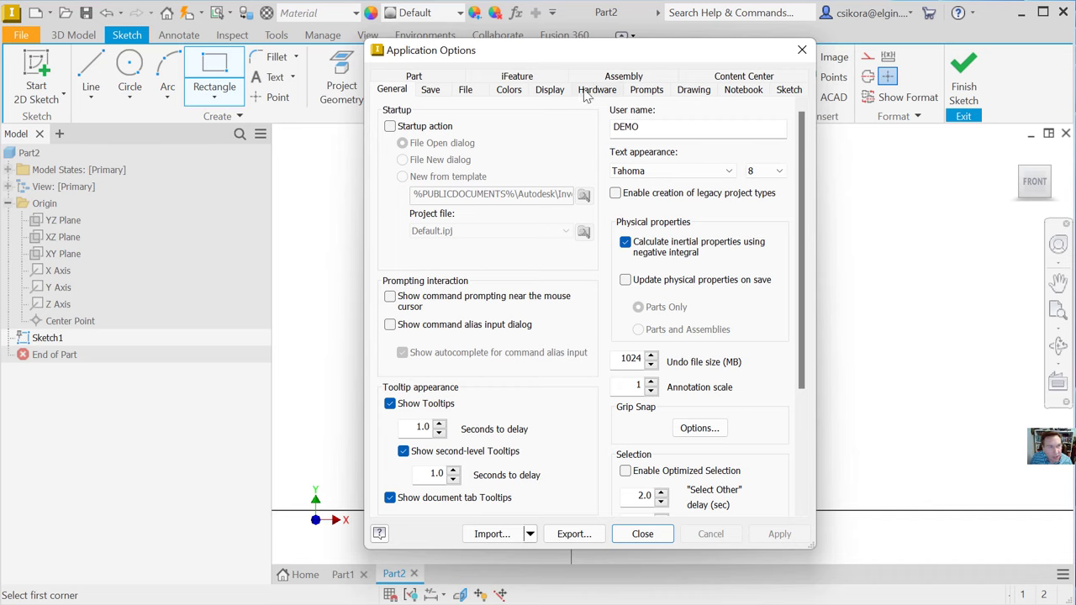
left_click(510, 89)
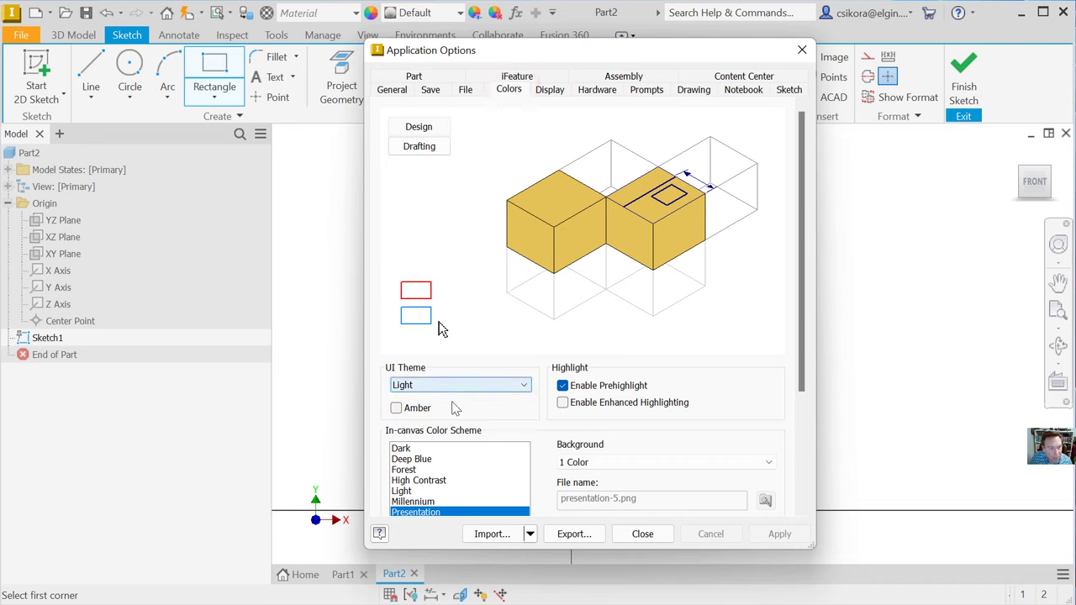
Preview the Millennium and High Contrast in-canvas color schemes and return to Presentation.
left_click(420, 502)
left_click(420, 480)
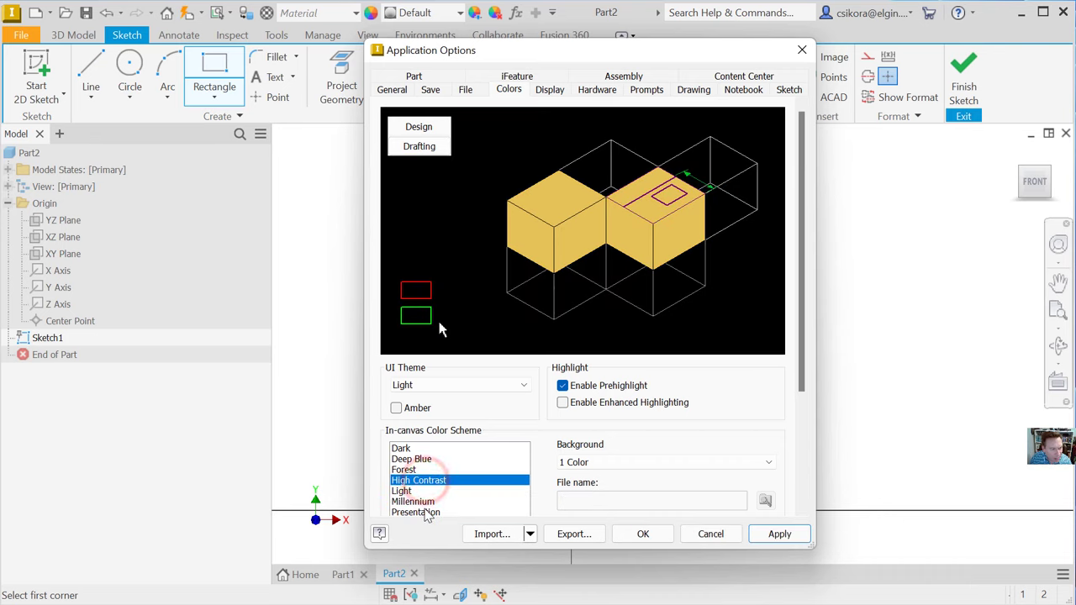
left_click(425, 512)
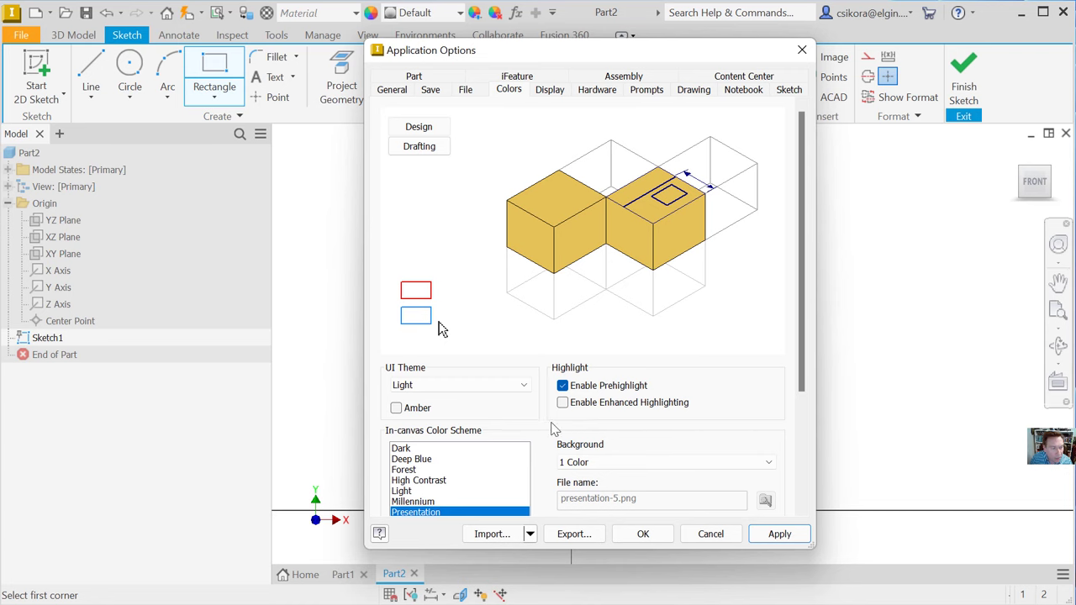
Preview the Gradient background for the color scheme and set the background back to 1 Color.
left_click_drag(802, 370, 805, 497)
left_click(609, 301)
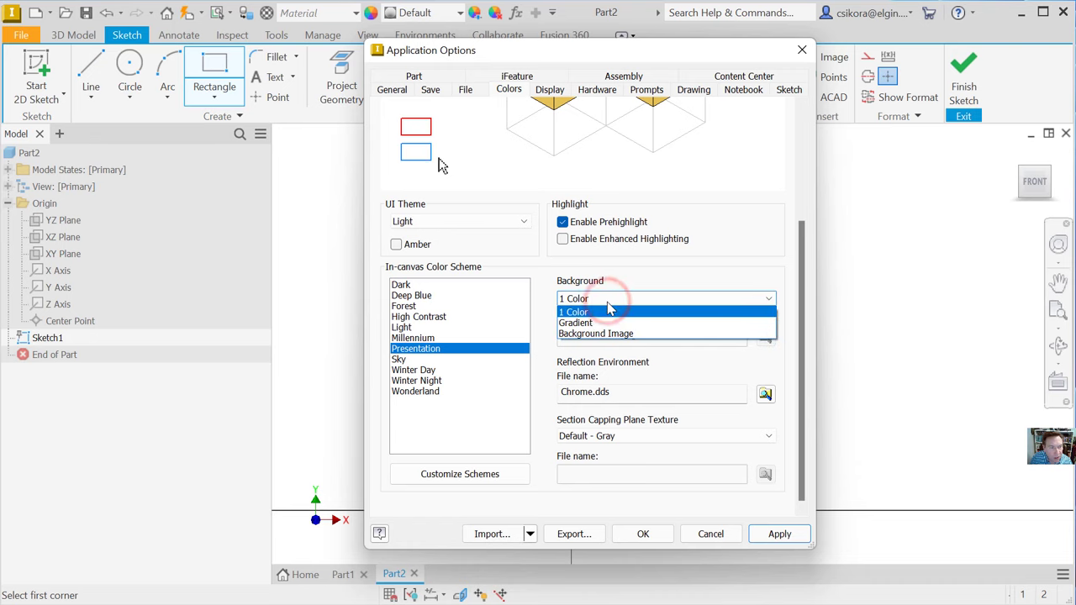
left_click(597, 325)
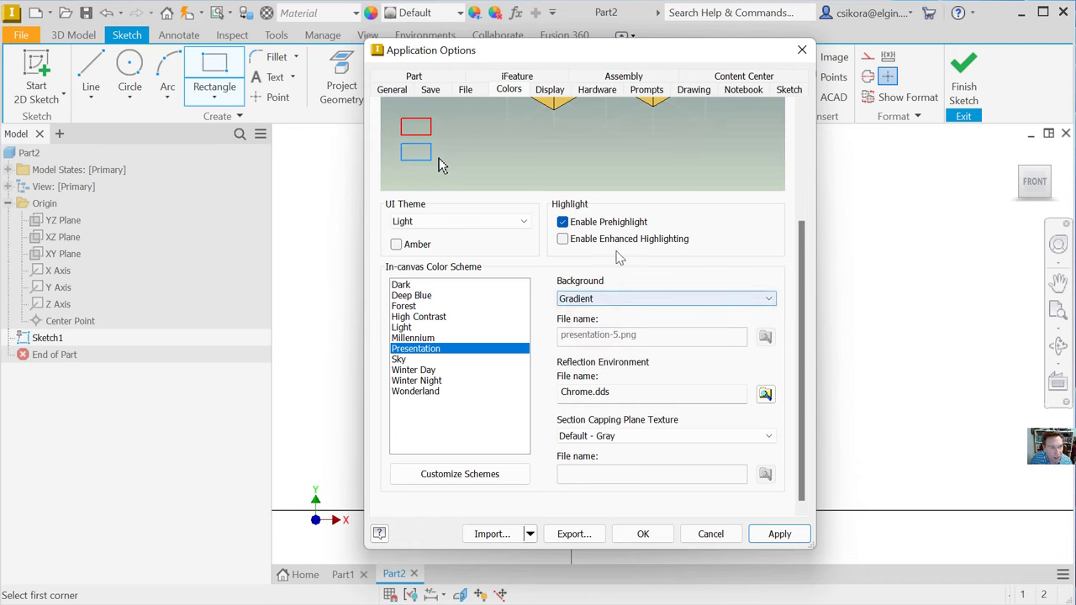
left_click_drag(803, 303, 813, 232)
left_click(640, 408)
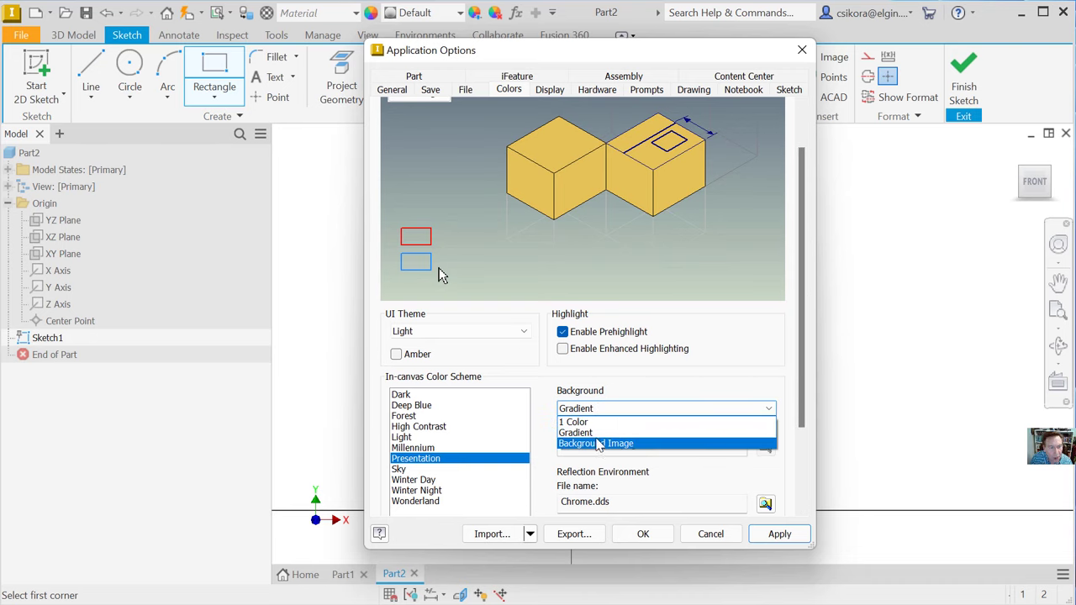
left_click(575, 423)
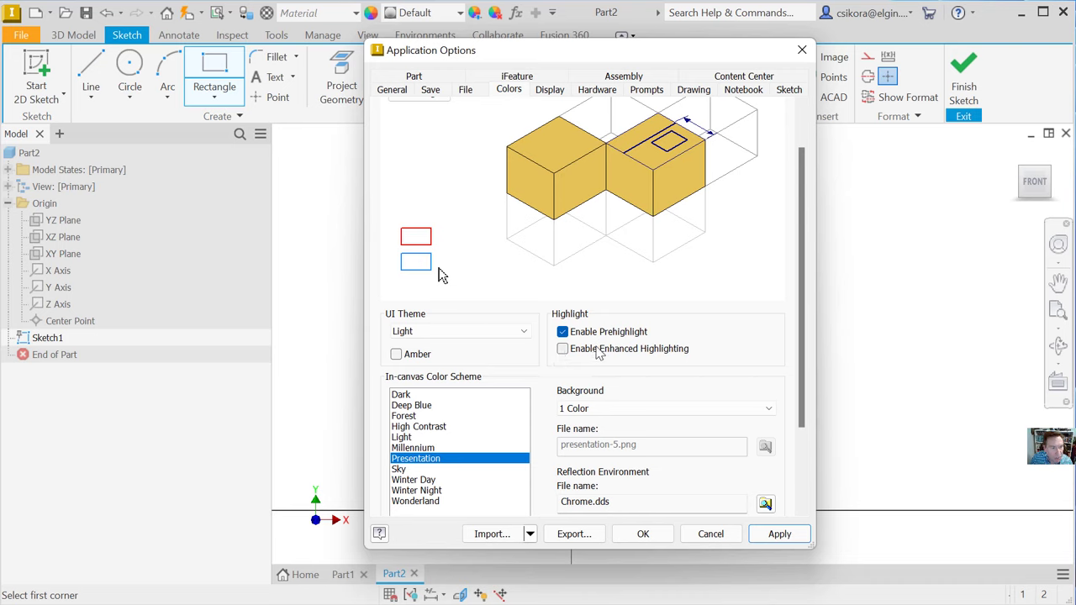
Enable Enhanced Highlighting in the Colors settings.
left_click(562, 348)
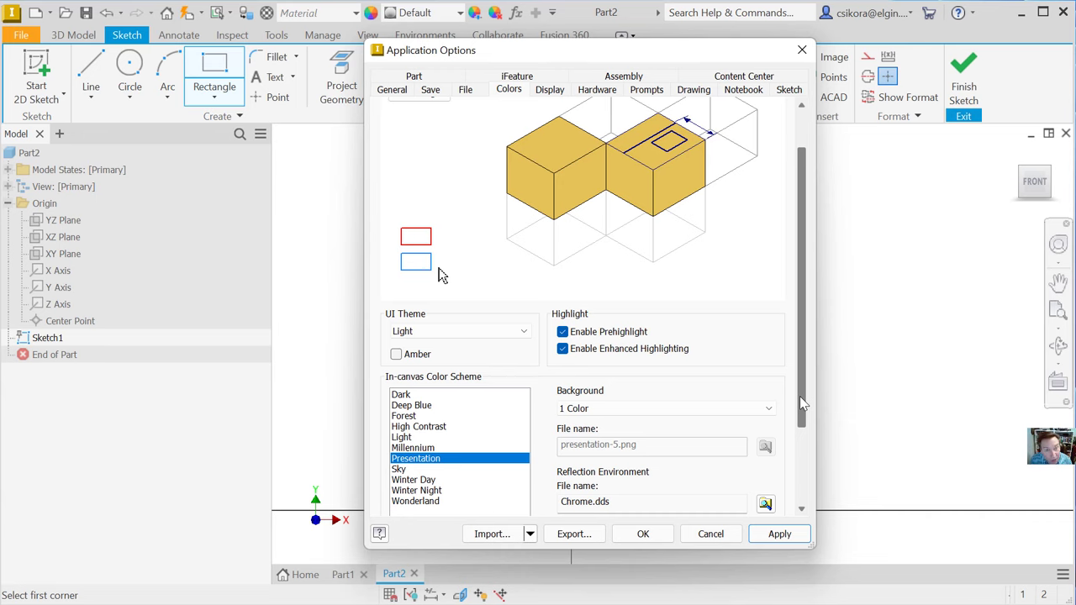
left_click_drag(801, 404, 810, 348)
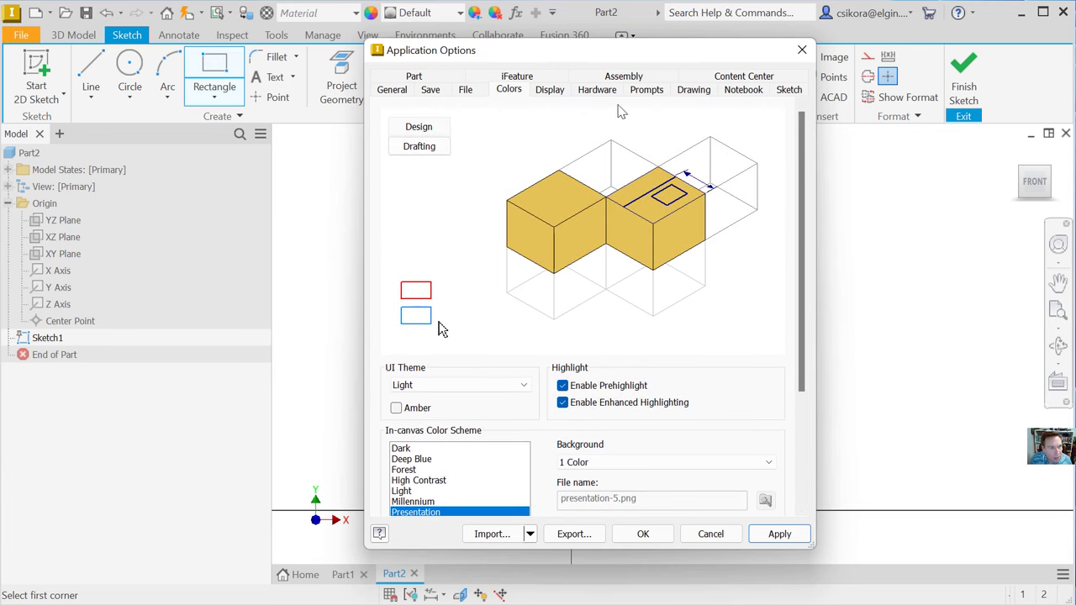
Switch the display appearance to application settings and set its initial visual style to Shaded with edges.
left_click(551, 91)
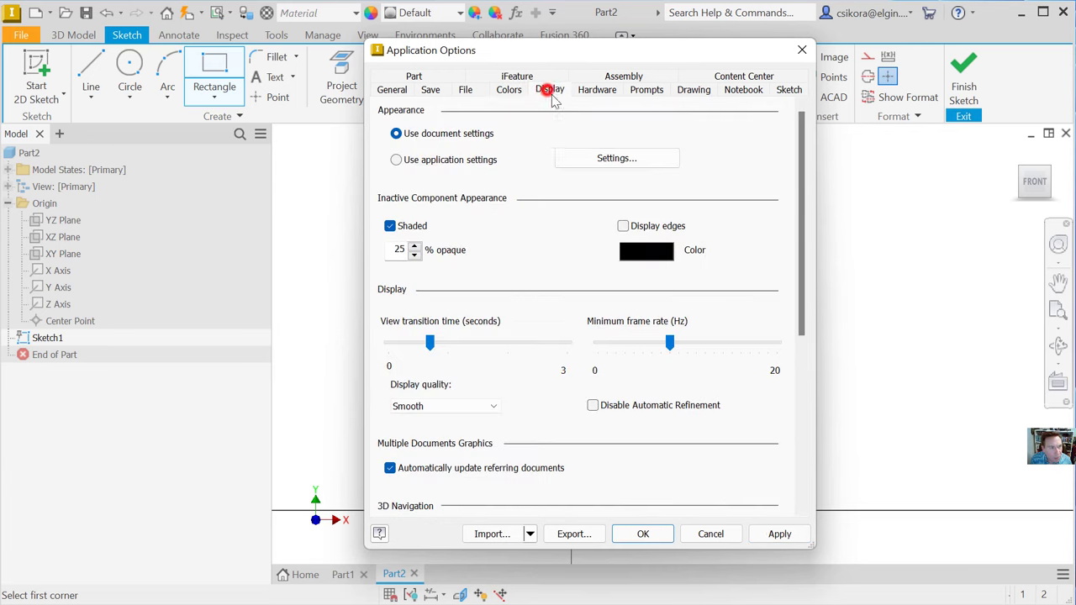
left_click(397, 159)
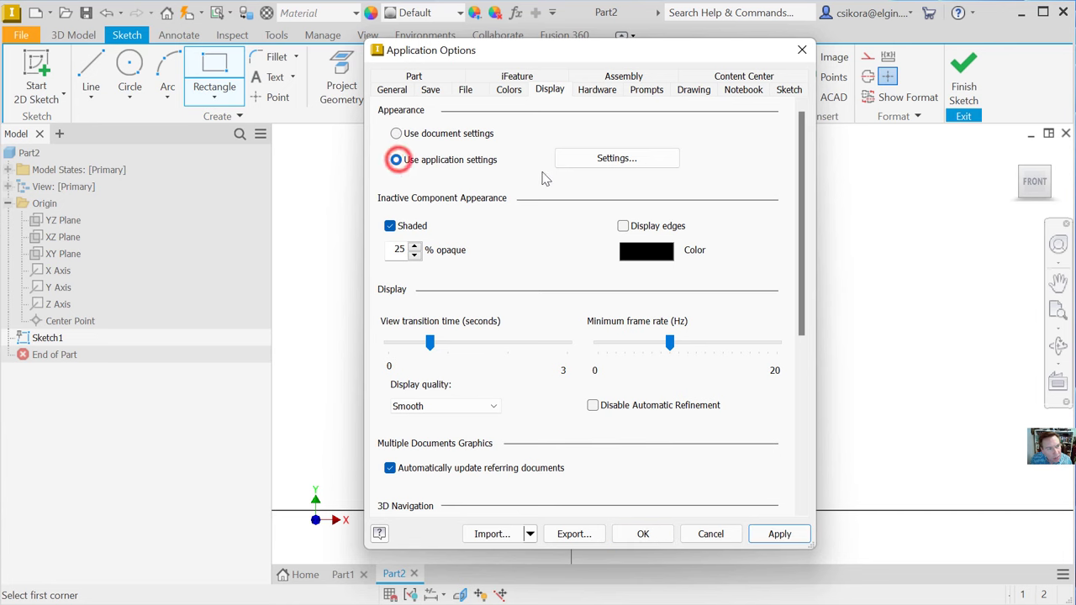
left_click(602, 159)
left_click_drag(463, 139, 696, 64)
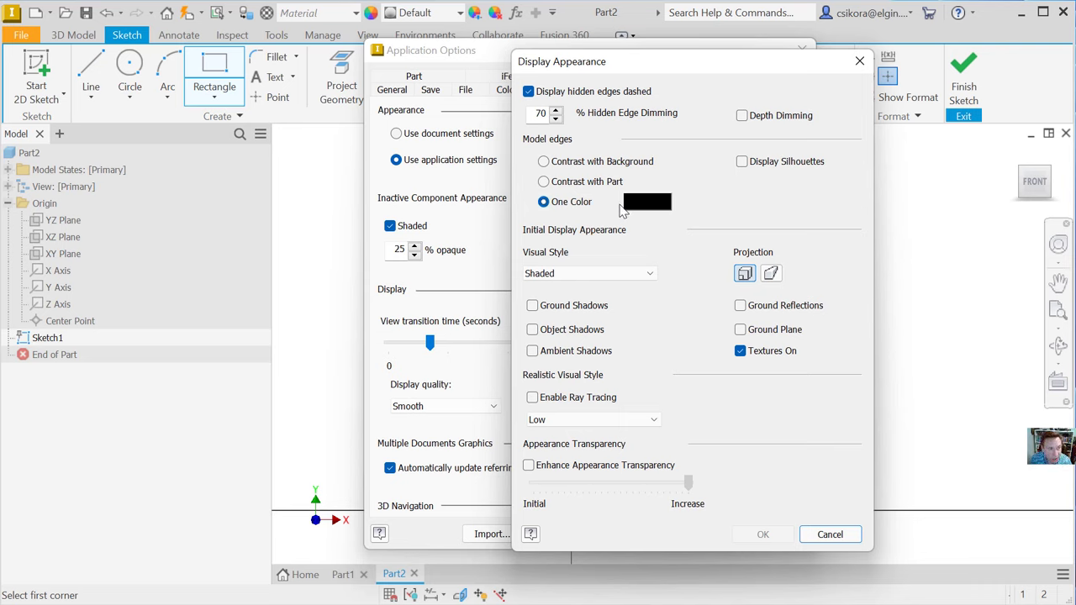
left_click(582, 274)
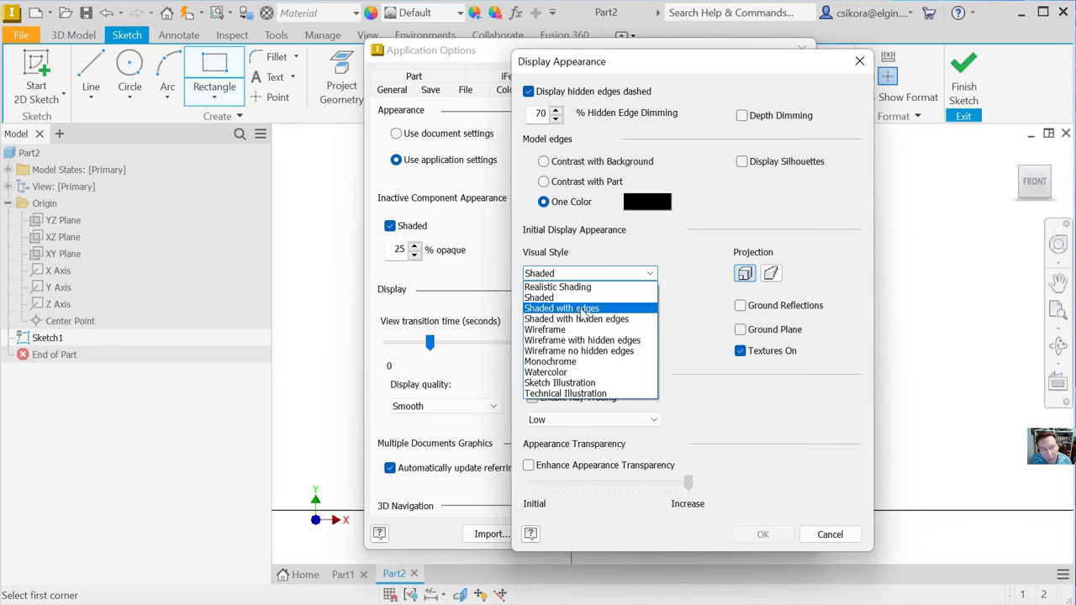
left_click(584, 311)
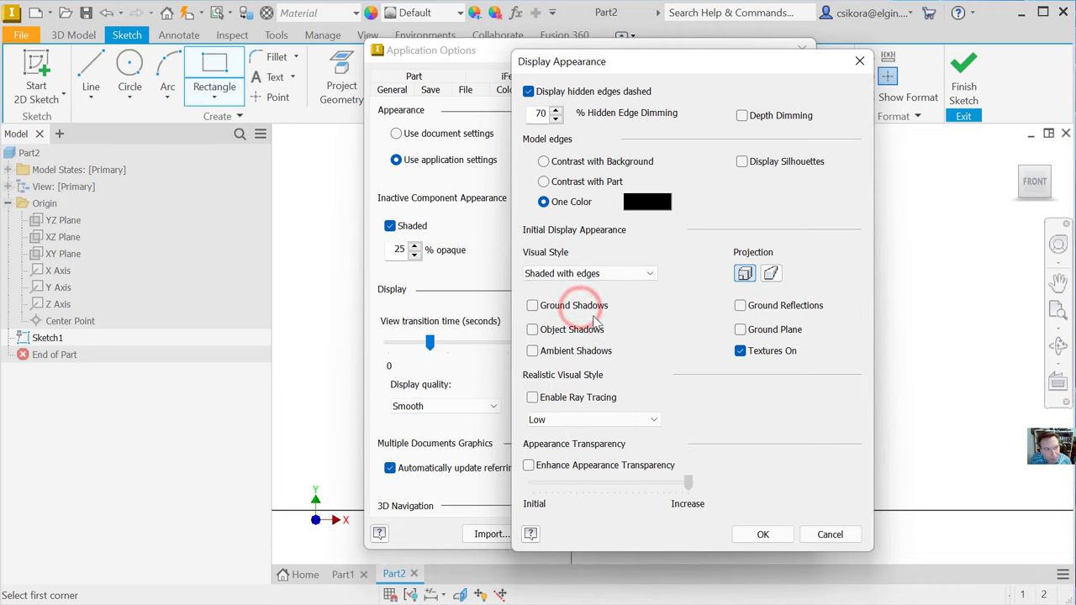
Enable ground, object and ambient shadows plus ground reflections in the display appearance, then apply and close the application options.
left_click(533, 306)
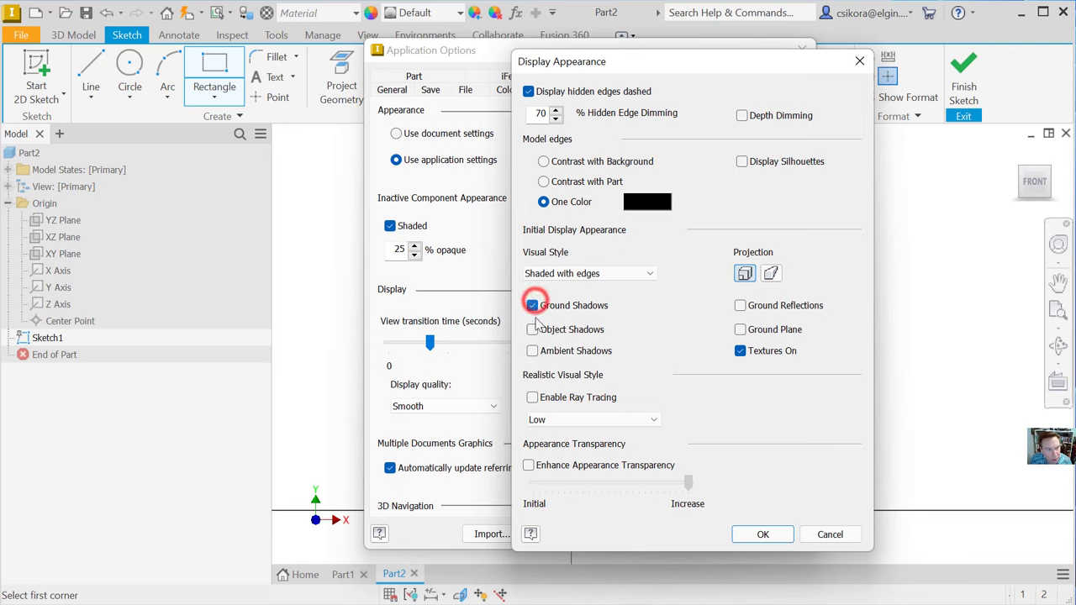
left_click(534, 331)
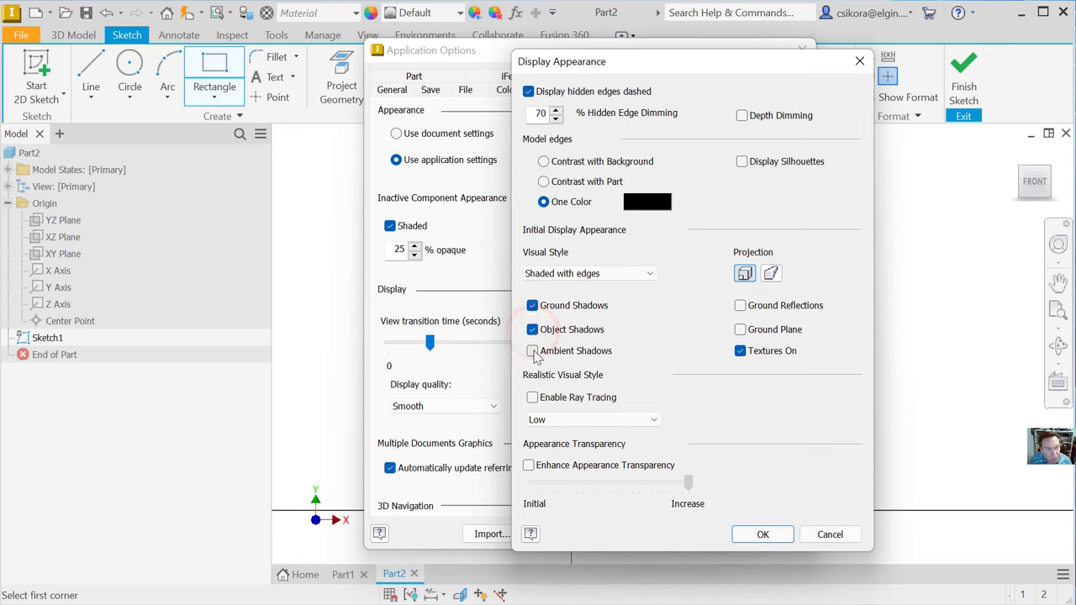
left_click(533, 351)
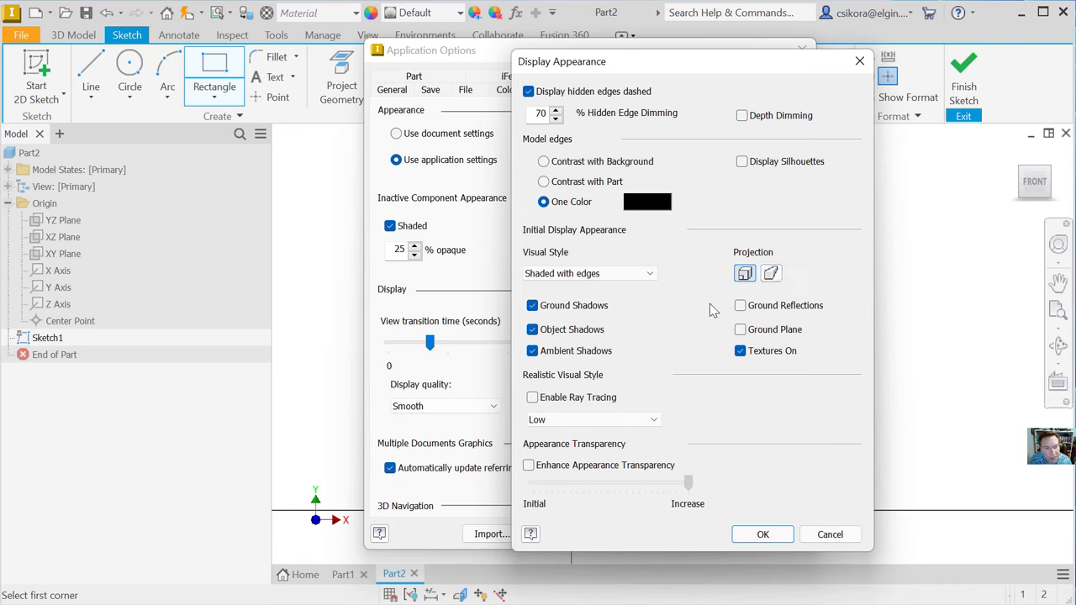
left_click(740, 306)
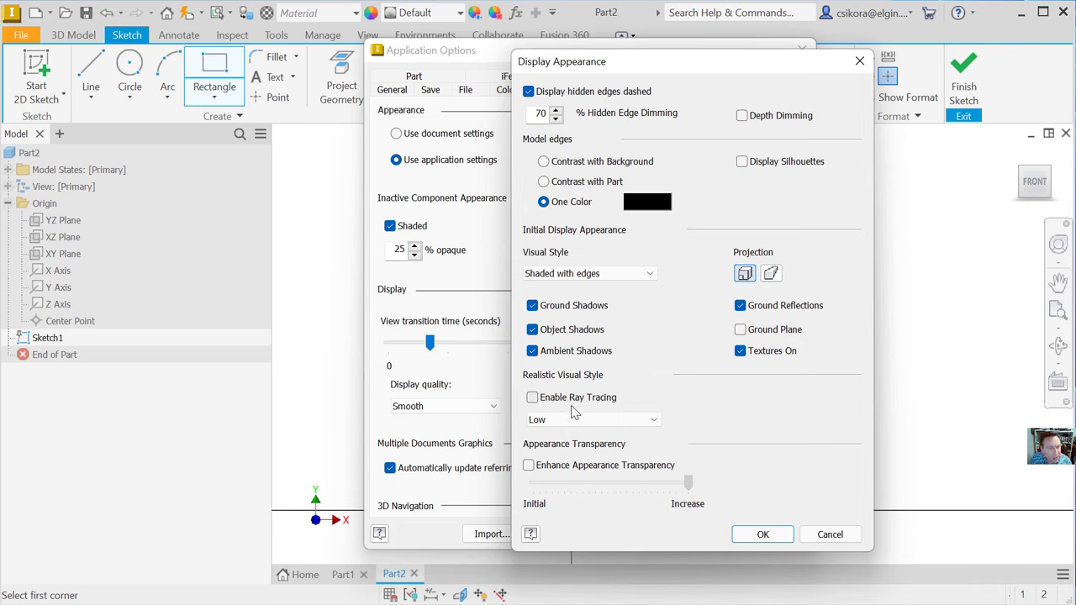
left_click(763, 534)
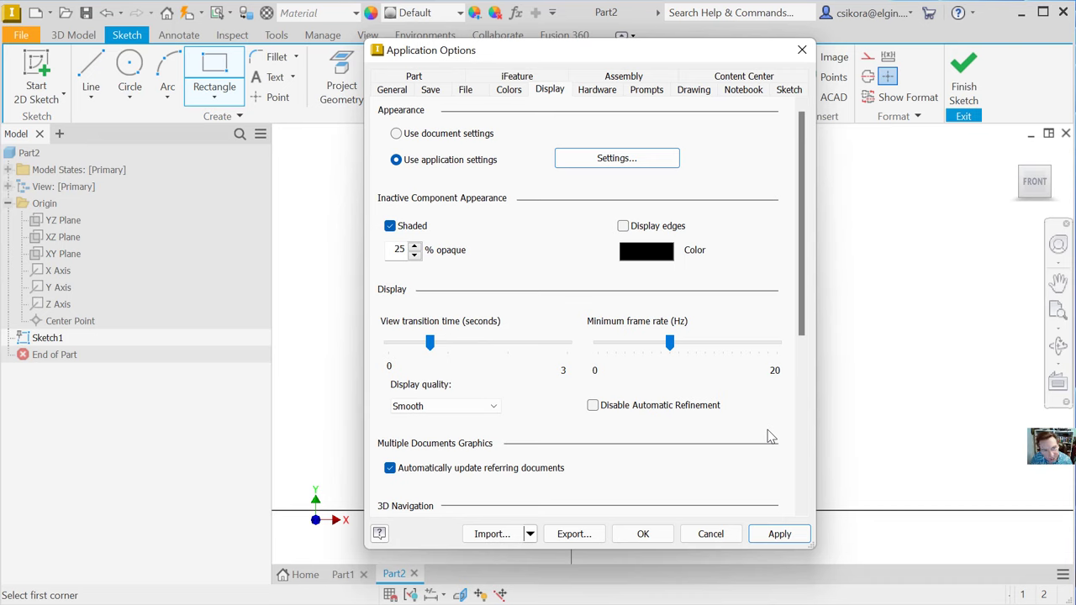
left_click(778, 534)
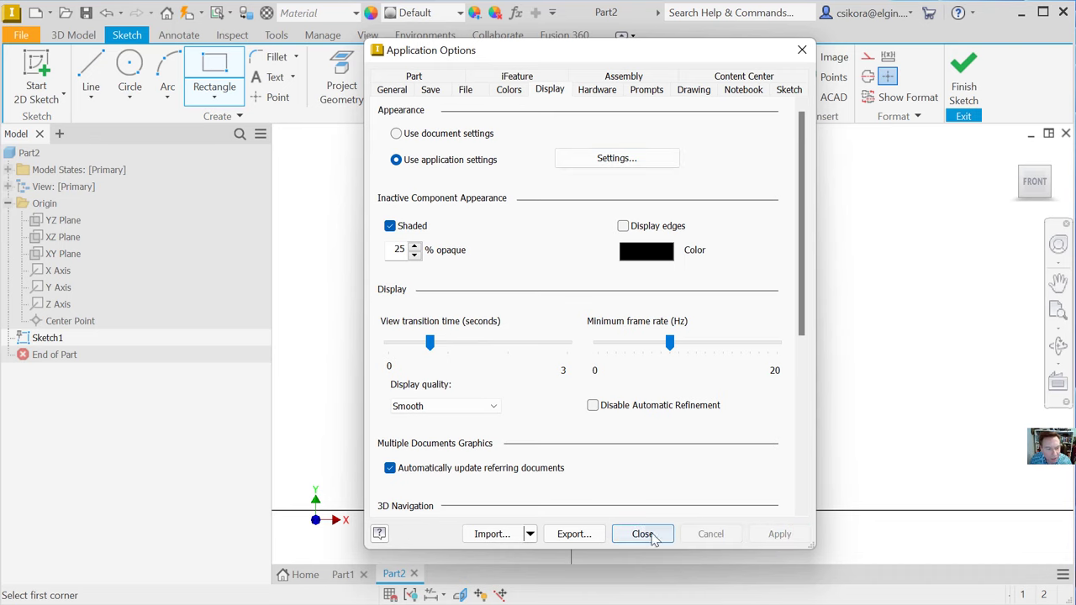
left_click(624, 534)
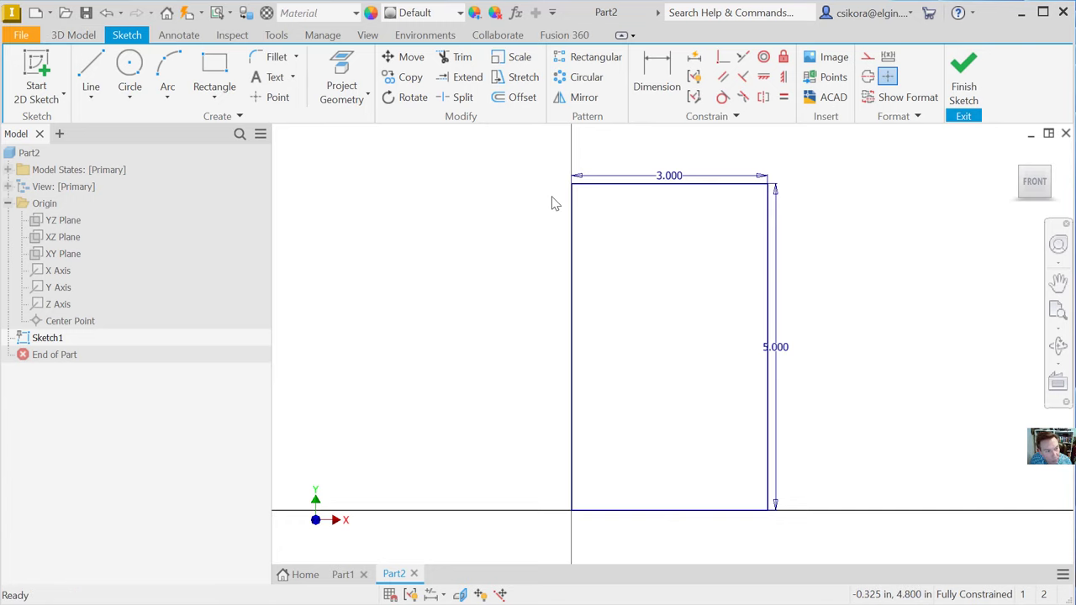
Extrude the 3 by 5 inch rectangle 0.5 in as a new solid.
left_click(74, 35)
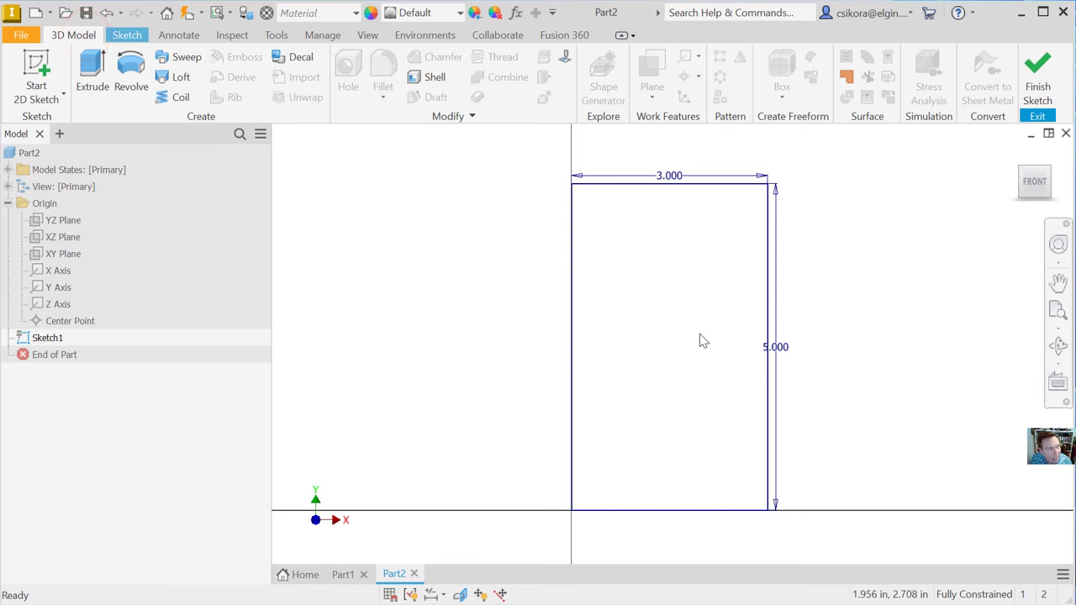
left_click(93, 74)
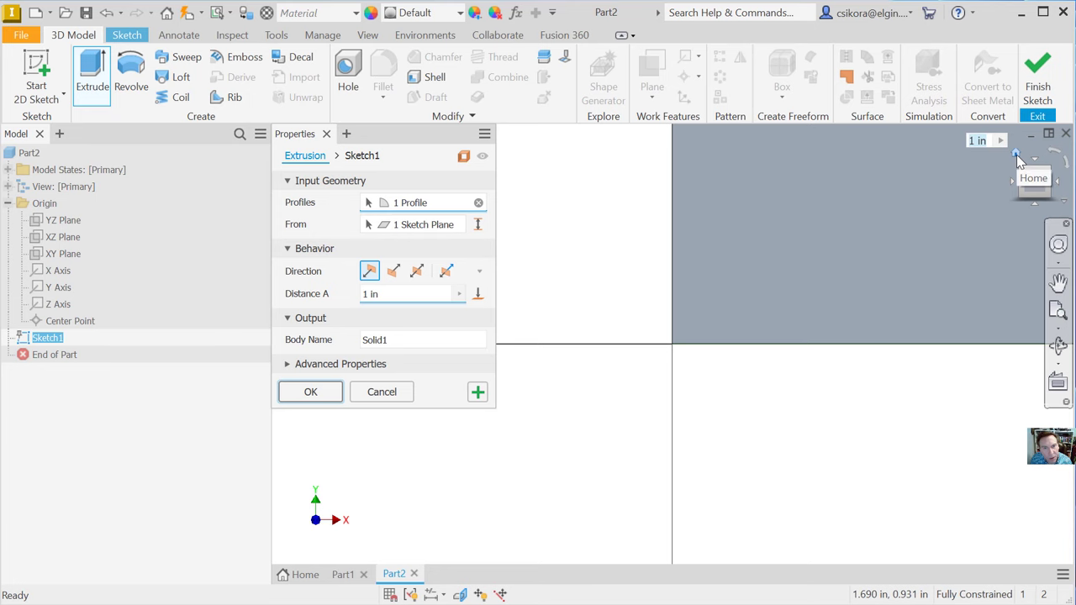
left_click(1018, 160)
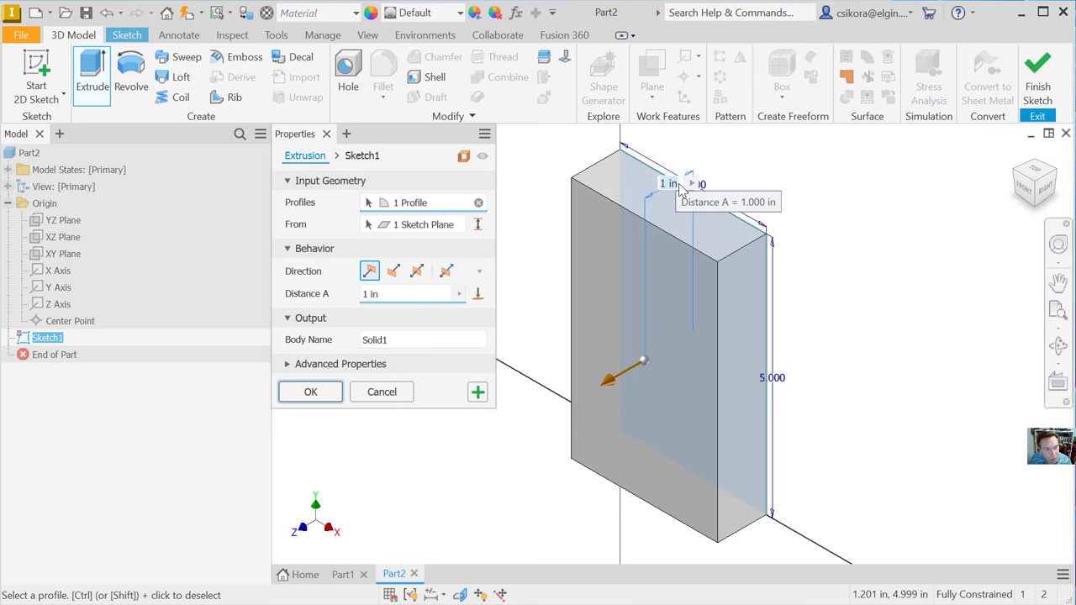
left_click_drag(611, 379, 639, 365)
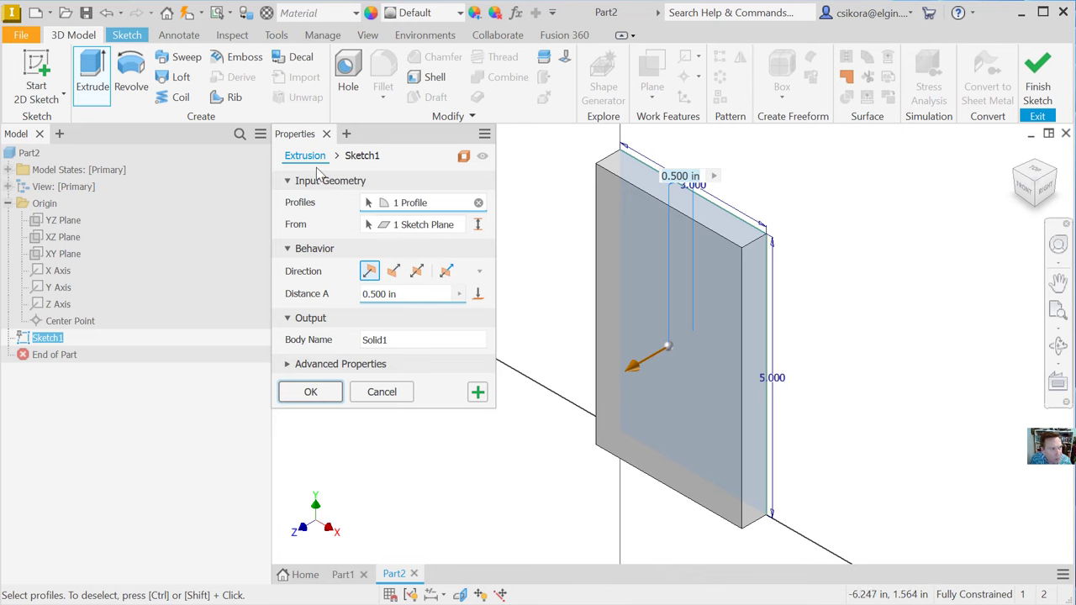
left_click(310, 392)
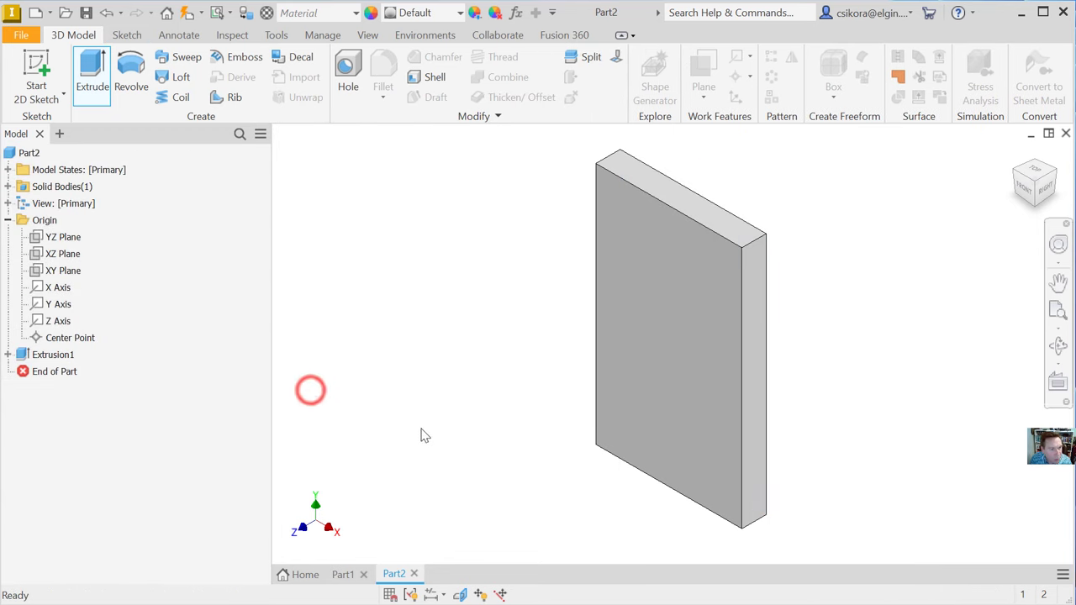
Sketch a full-width rectangle about 1.54 in high on the plate's front face, starting from the origin corner.
left_click(686, 373)
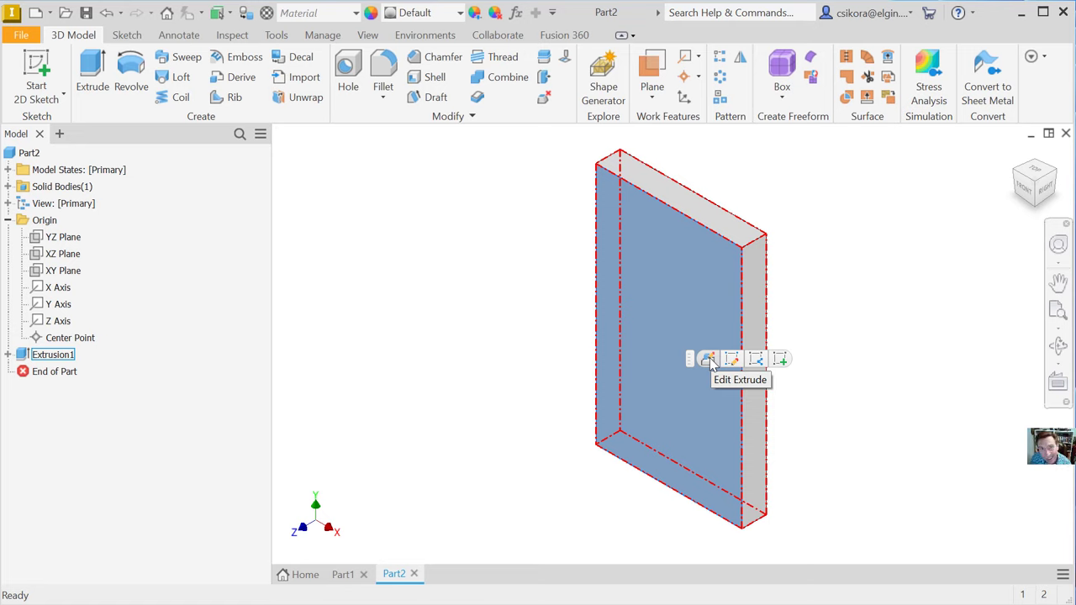
left_click(782, 362)
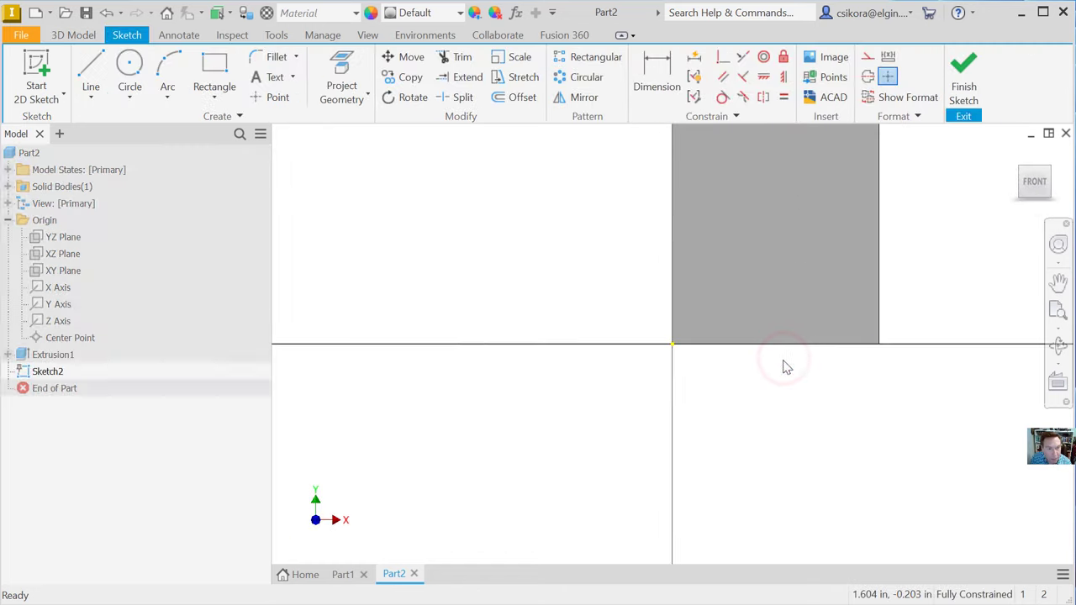
left_click(1034, 181)
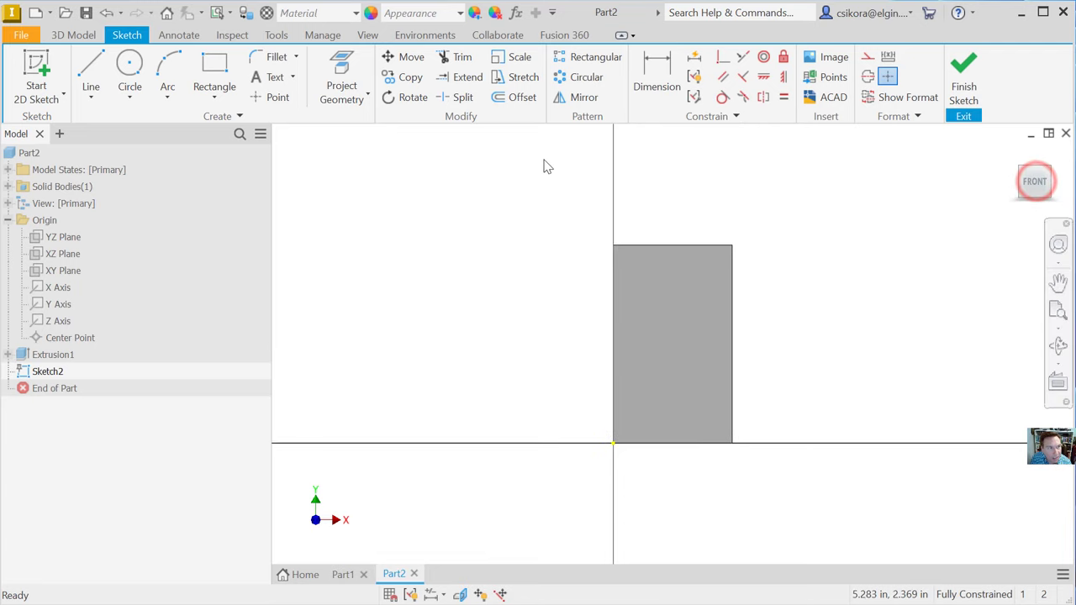
left_click(208, 64)
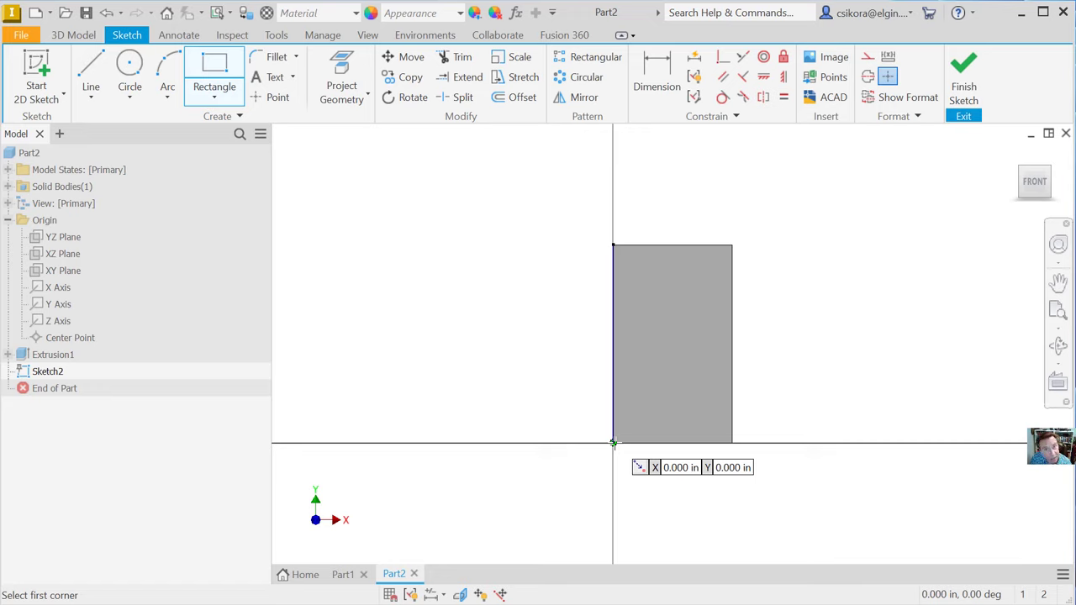
left_click(613, 444)
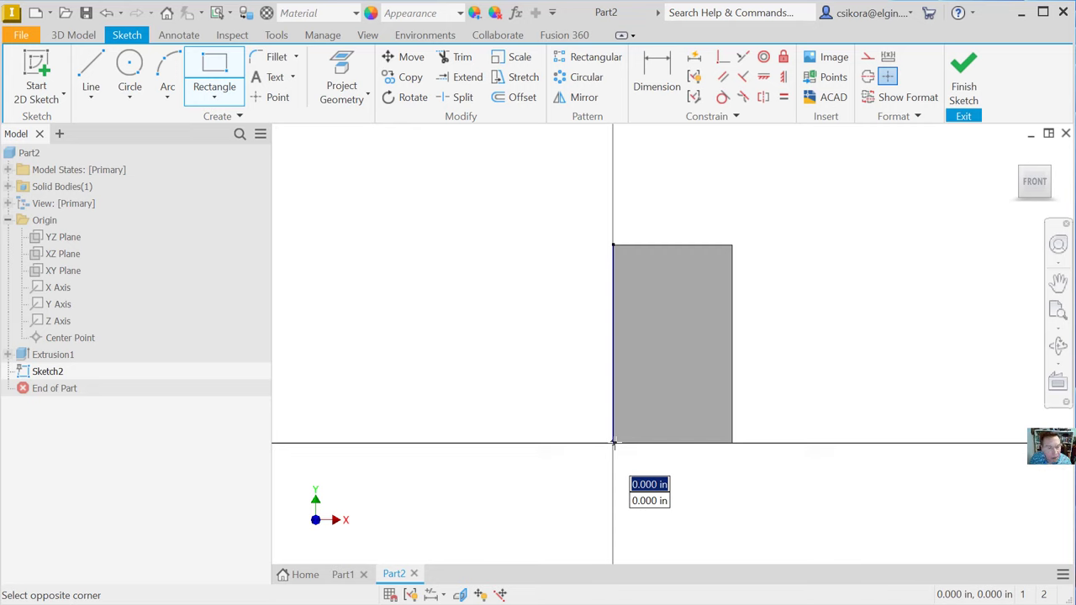
left_click(732, 382)
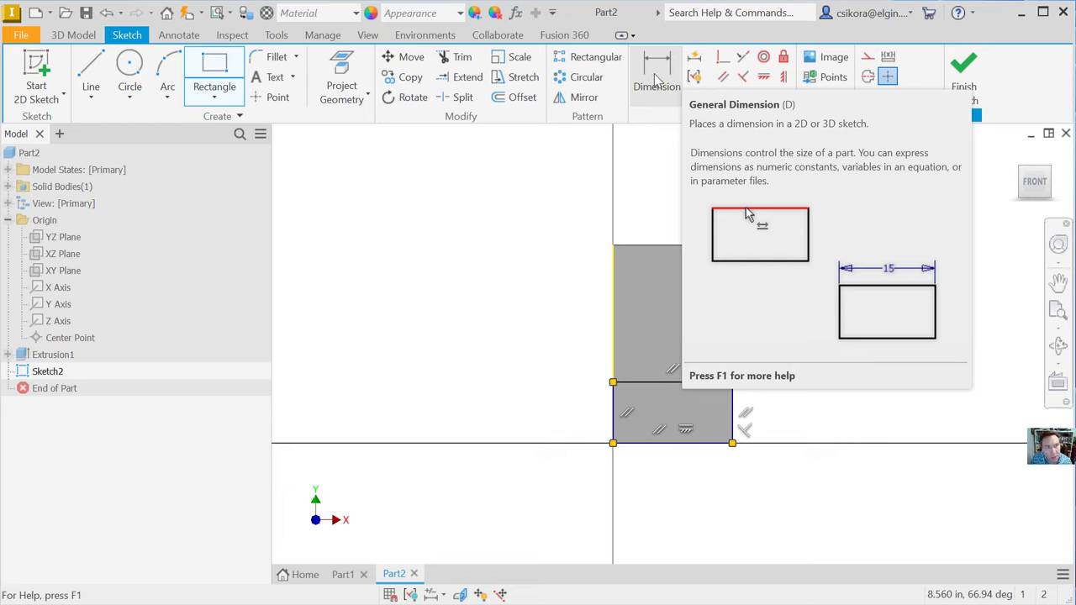
Dimension the height of the lower rectangle and set it to 1.5 in.
left_click(654, 74)
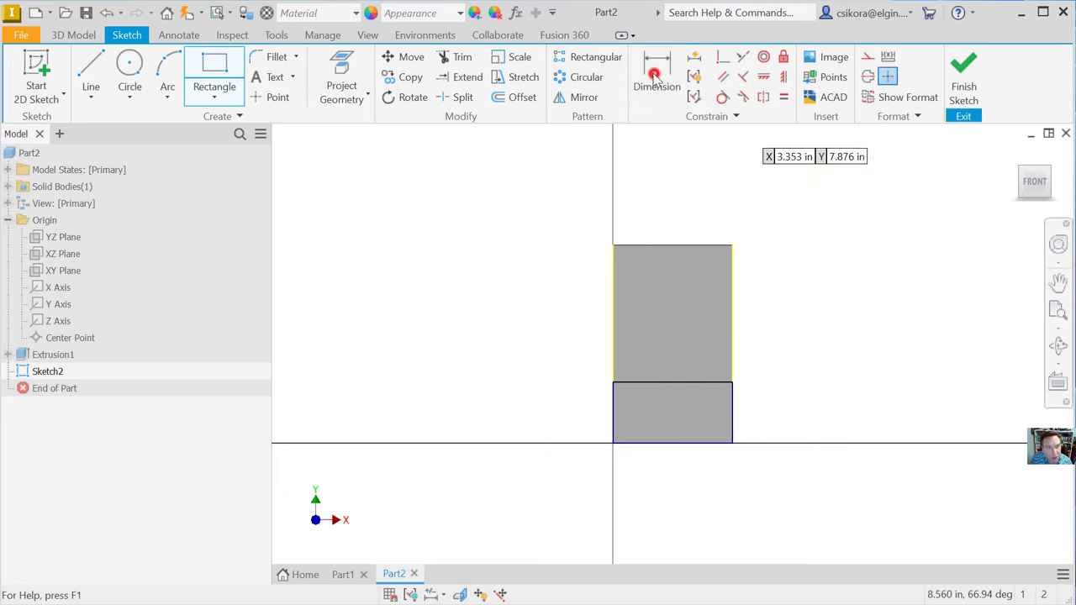
left_click(732, 384)
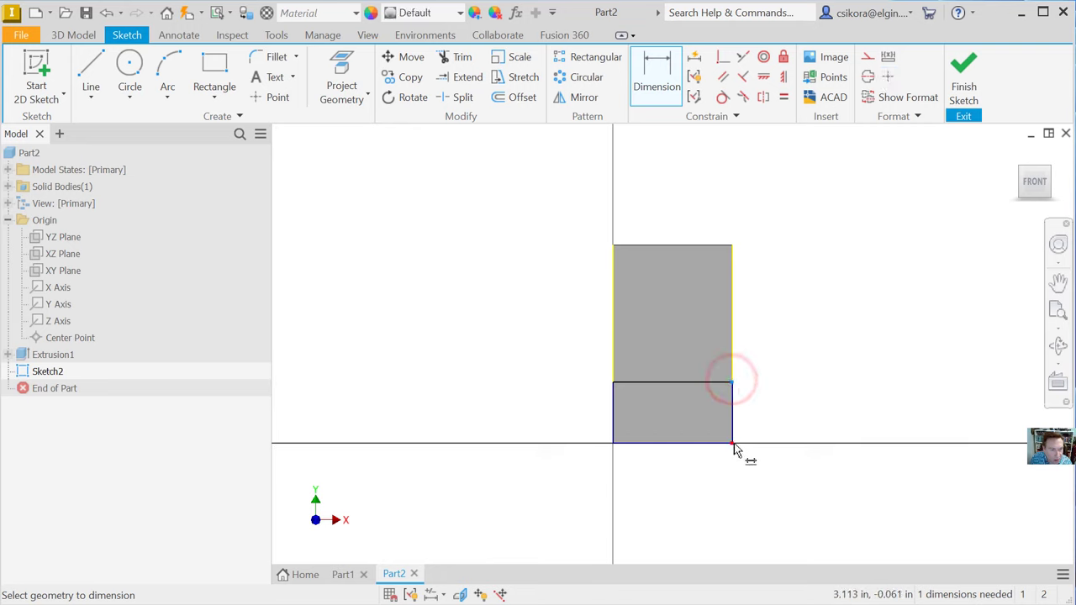
left_click(732, 444)
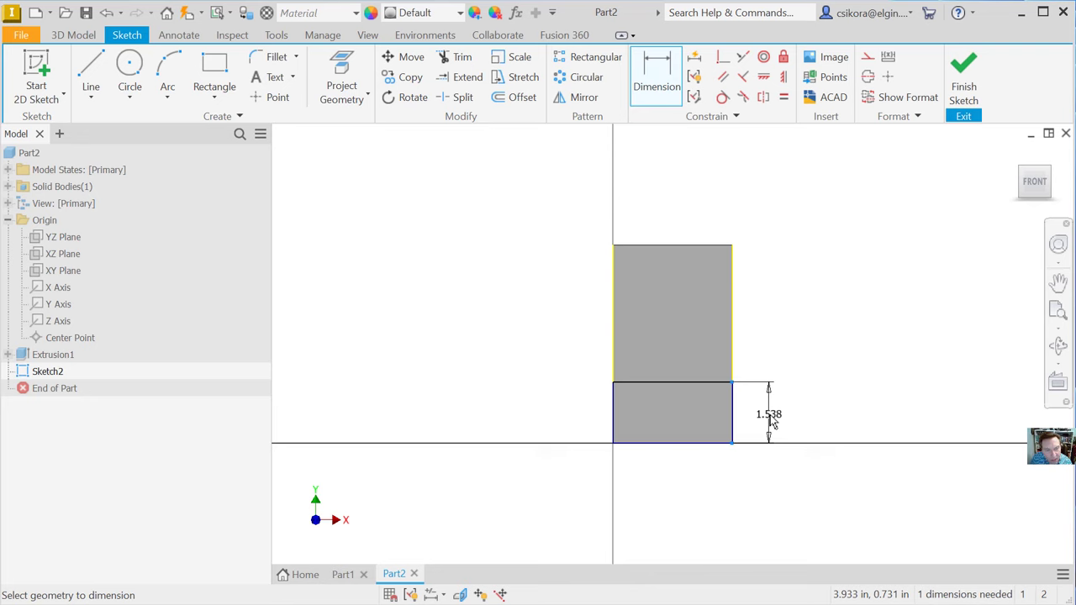
left_click(771, 420)
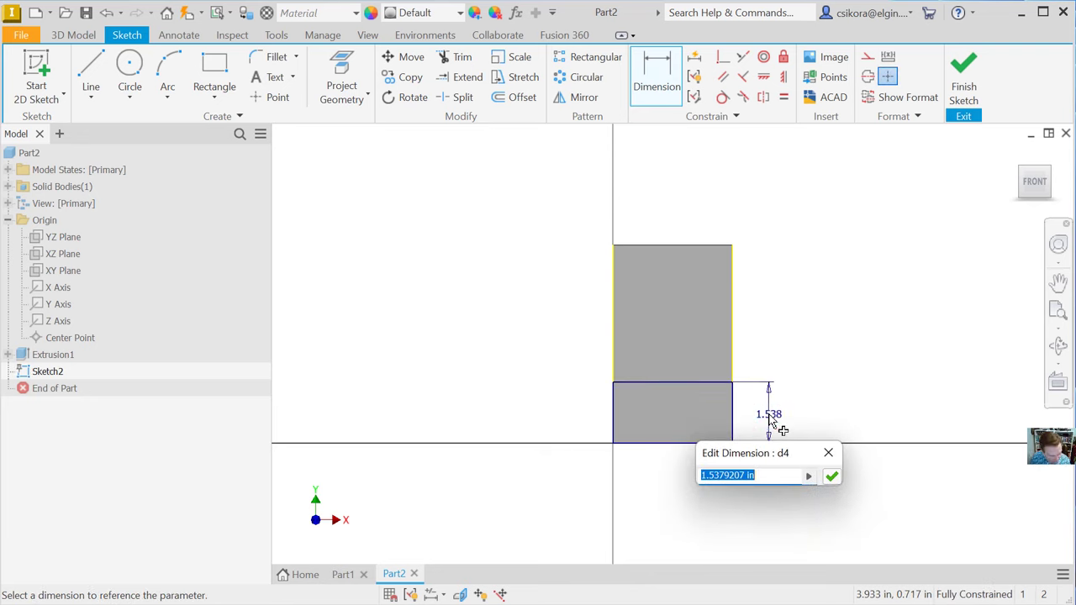
type("1.5")
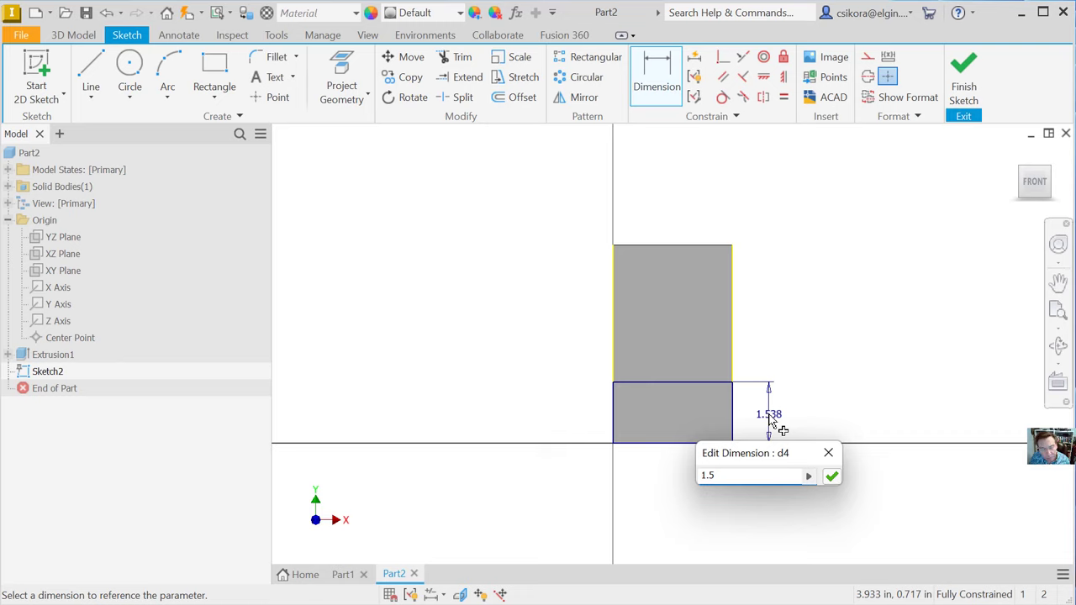
left_click(832, 477)
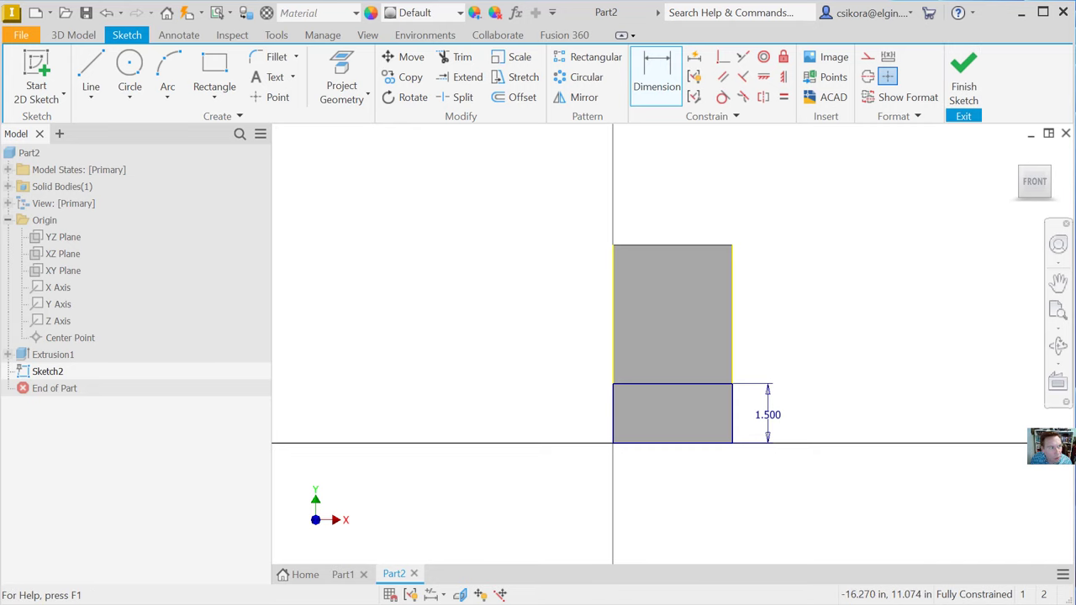
Extrude the lower rectangle 0.5 in outward, joined to the plate.
left_click(73, 36)
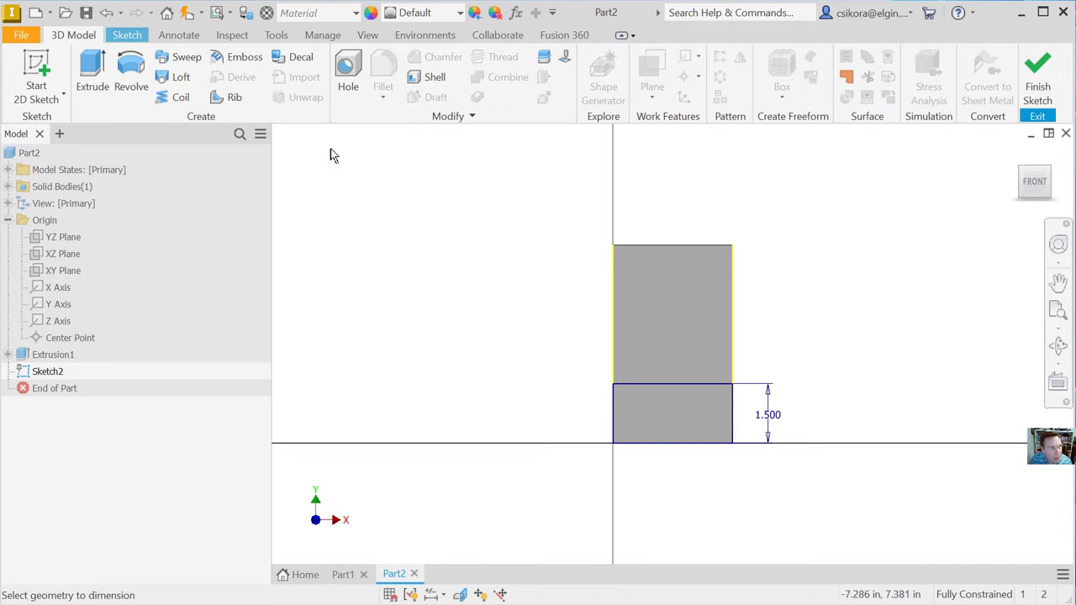
left_click(92, 74)
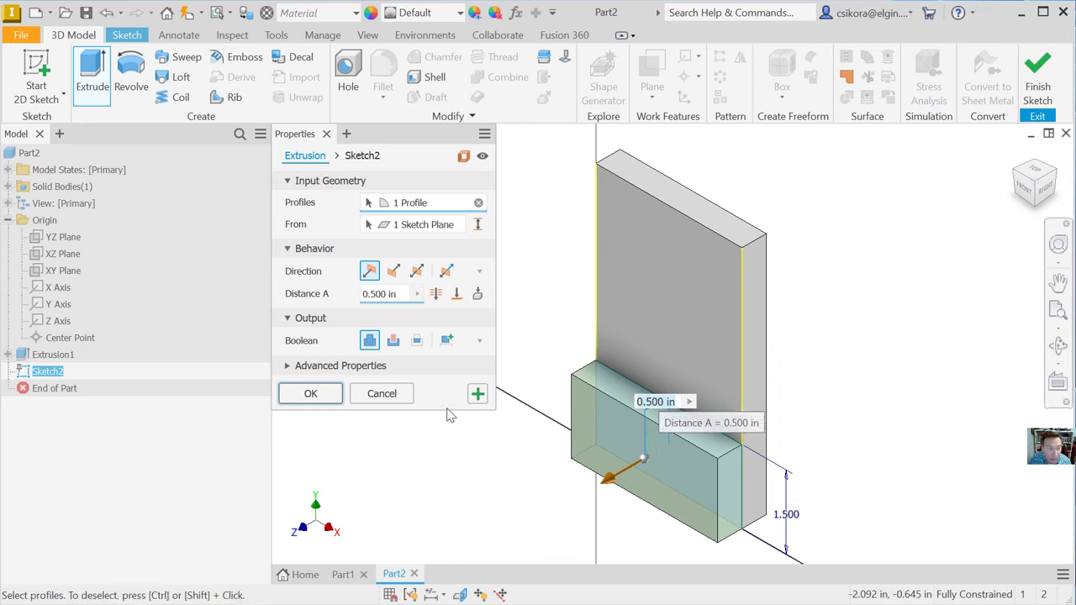
left_click(316, 395)
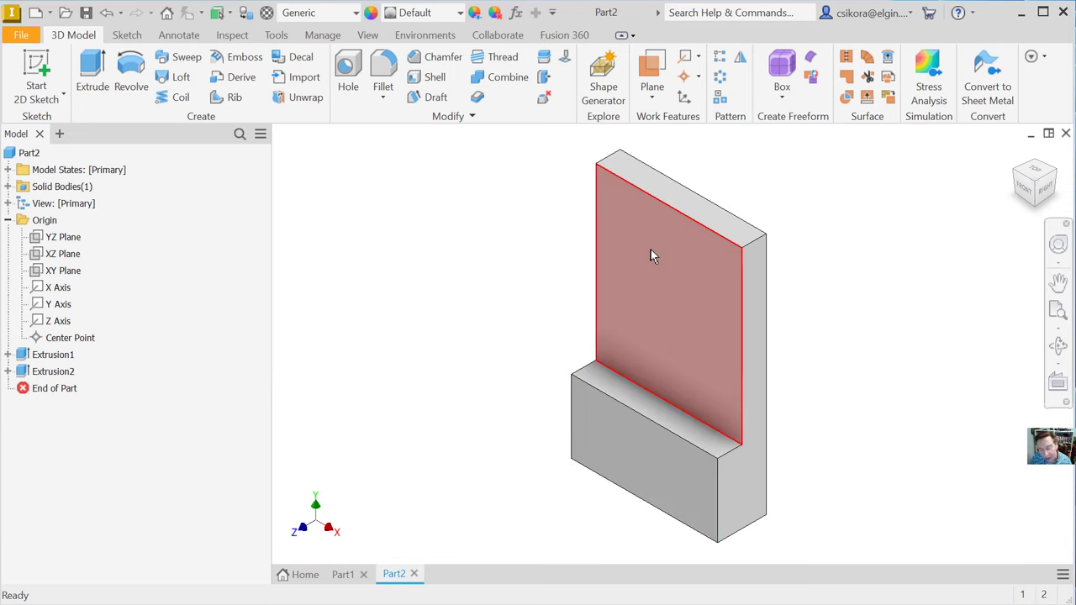
Start a sketch on the plate's upper front face and draw a 0.75 in diameter circle near its upper-left corner.
mouse_move(651, 255)
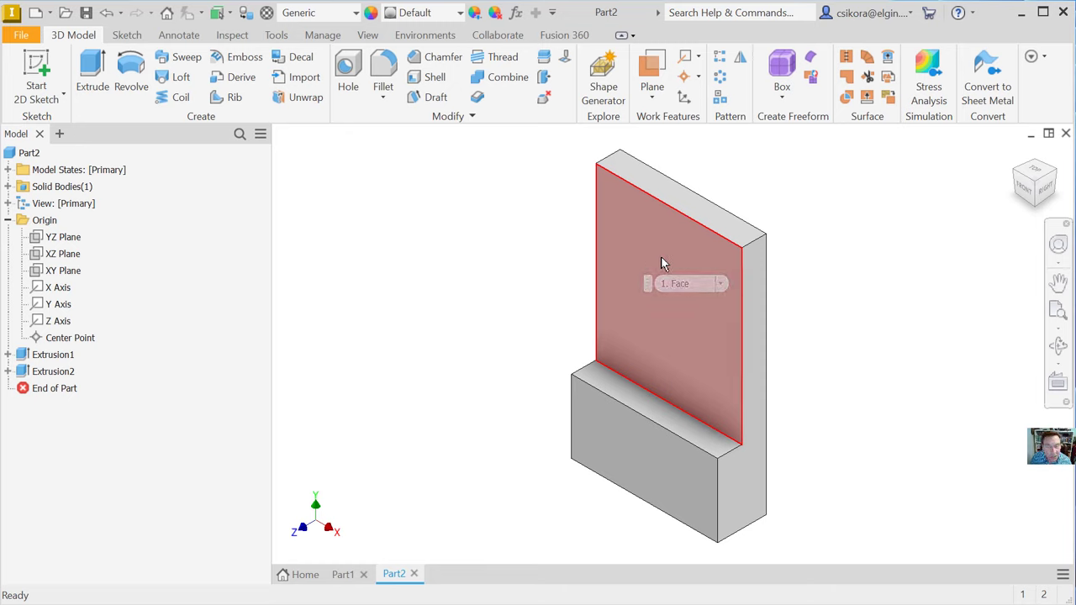
left_click(660, 259)
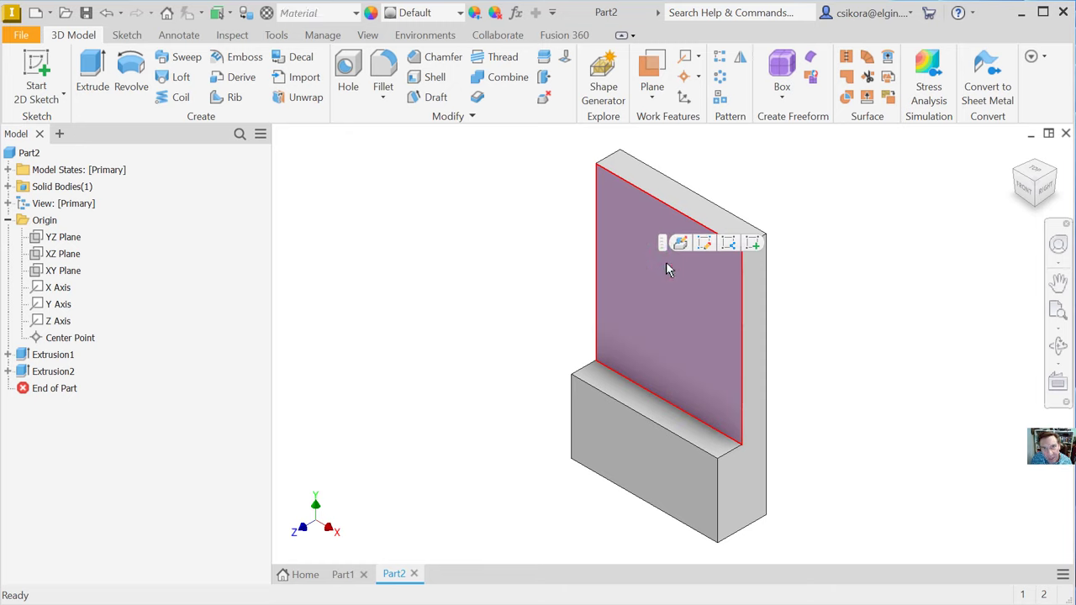
left_click(755, 245)
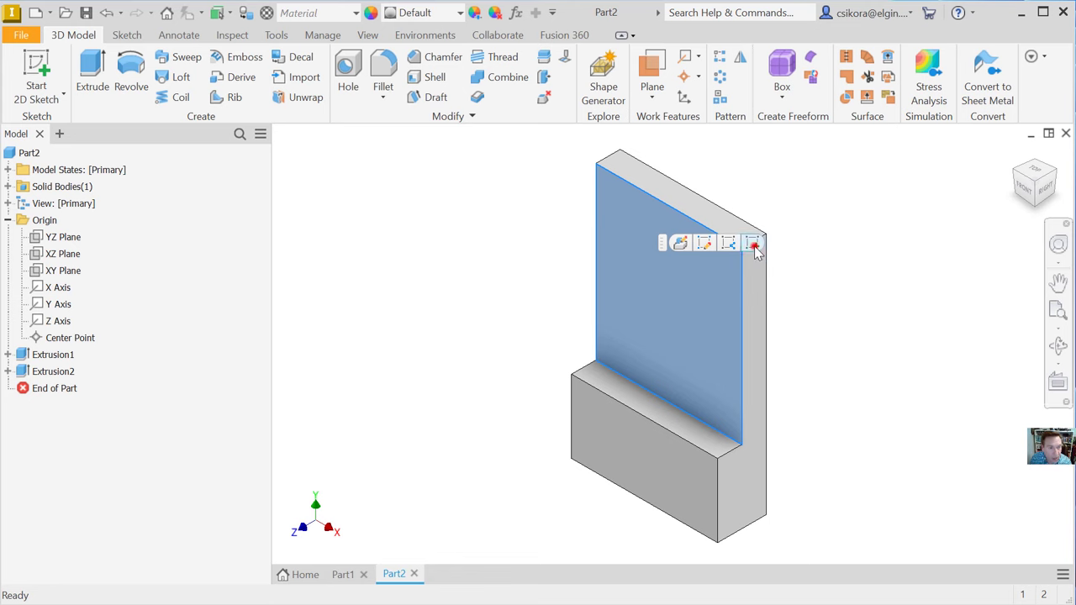
left_click(1034, 184)
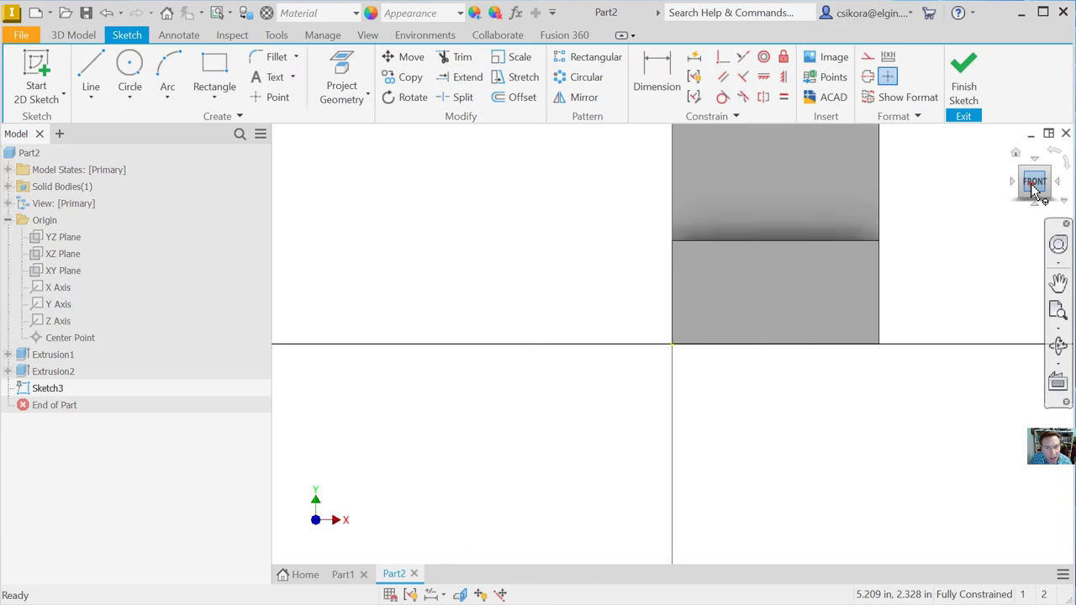
left_click(129, 66)
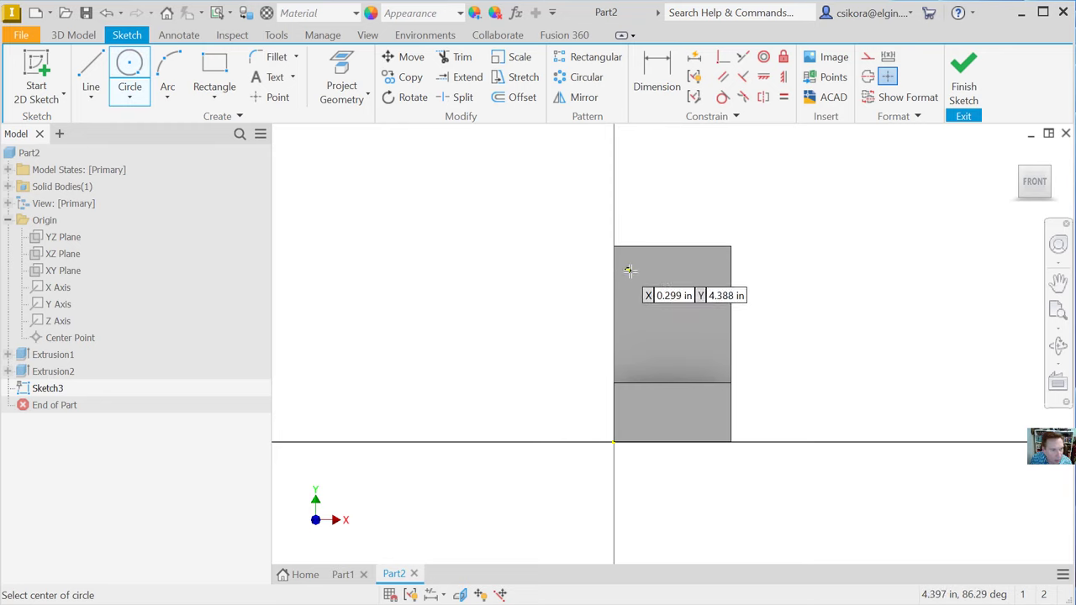
left_click(650, 291)
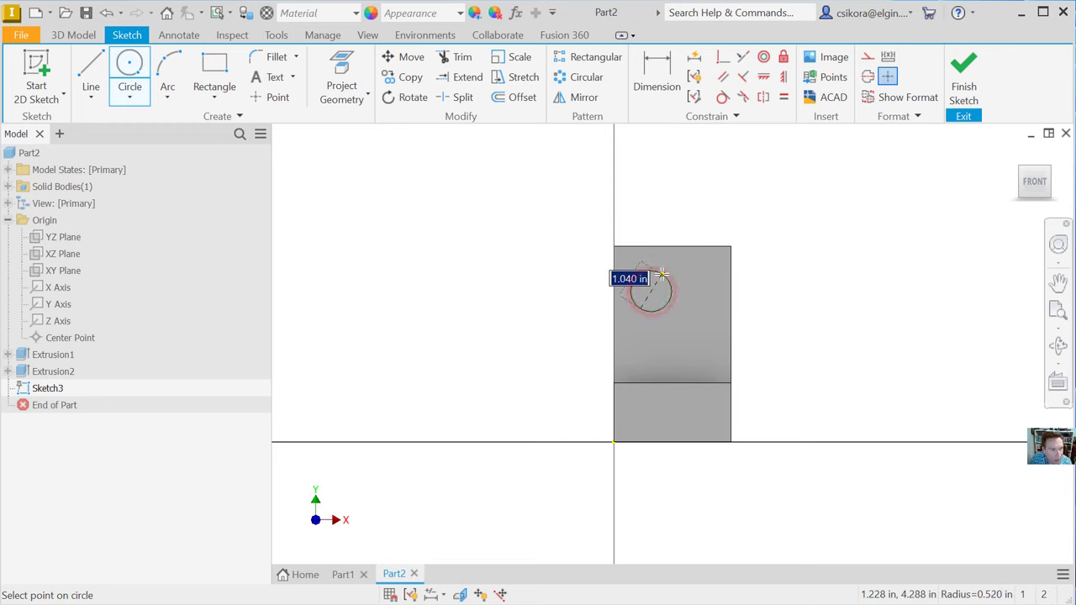
type(".")
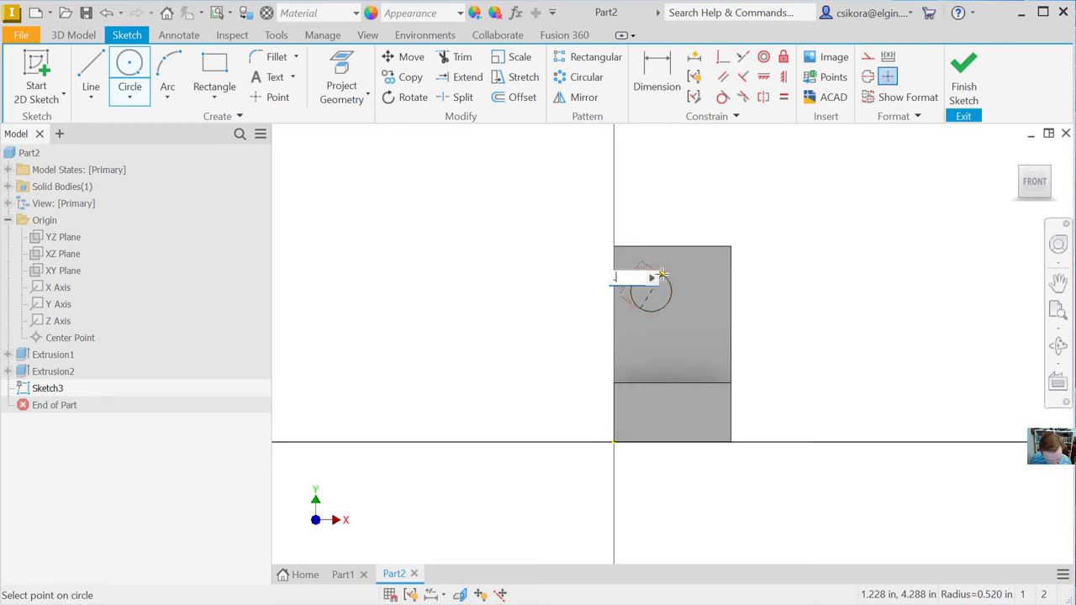
type("75")
key("Return")
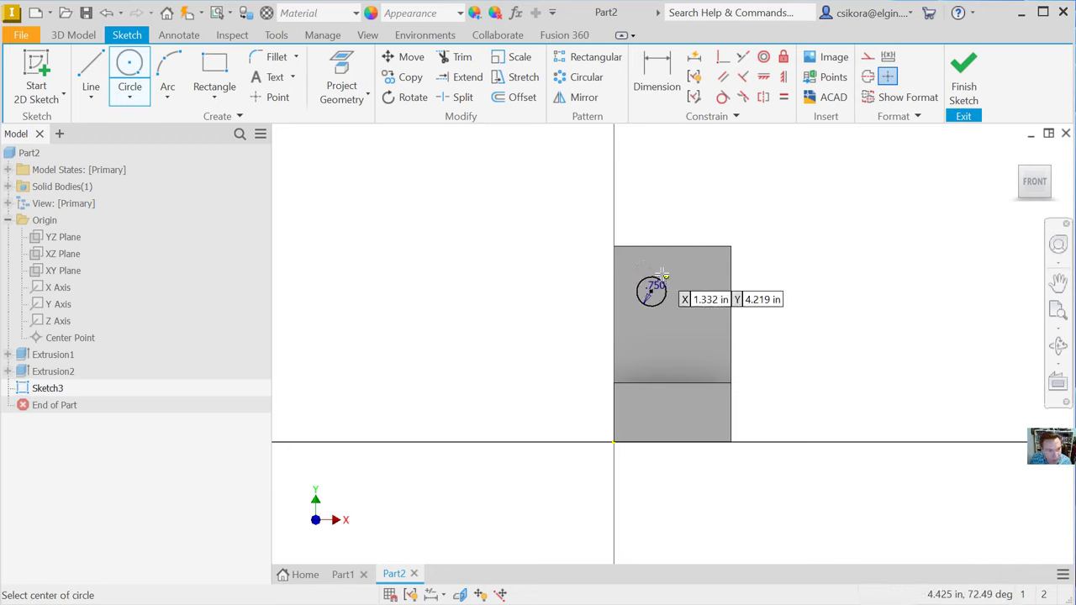
Dimension the circle's centre 1 in below the plate's top edge.
left_click(657, 74)
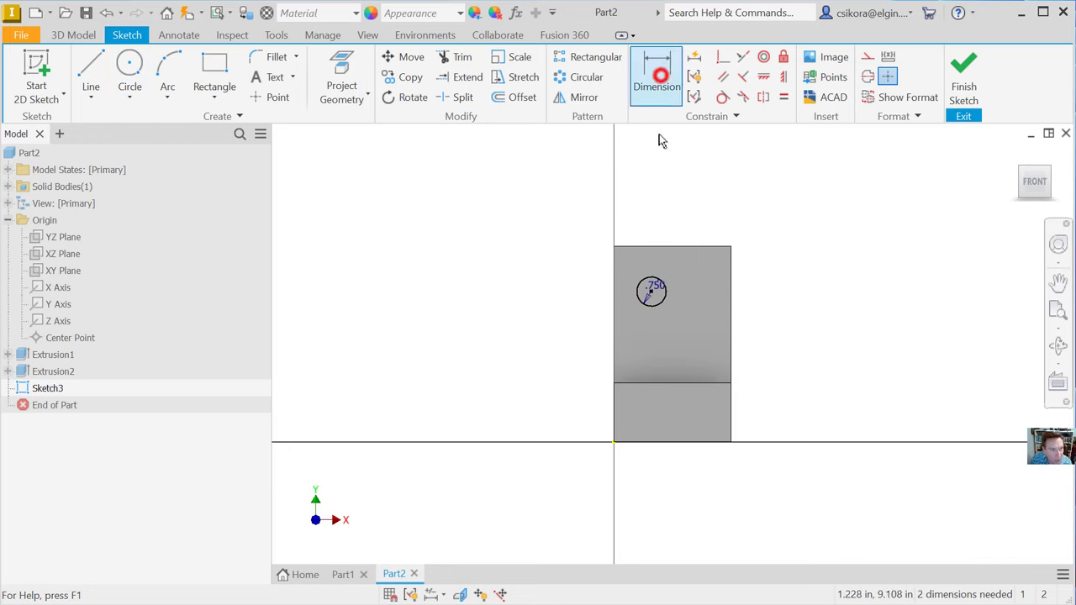
left_click(651, 292)
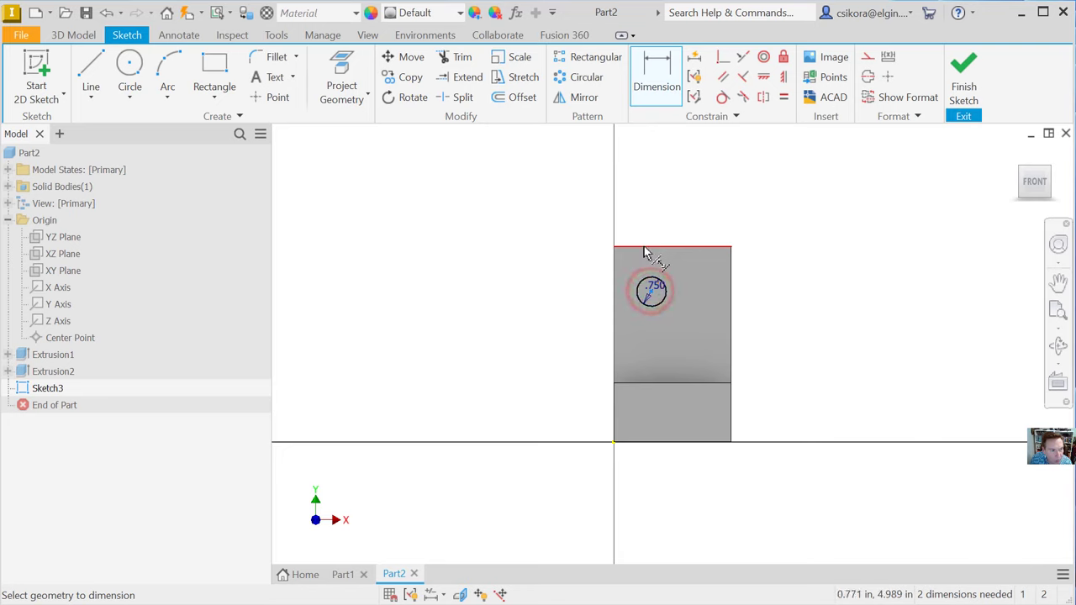
left_click(641, 247)
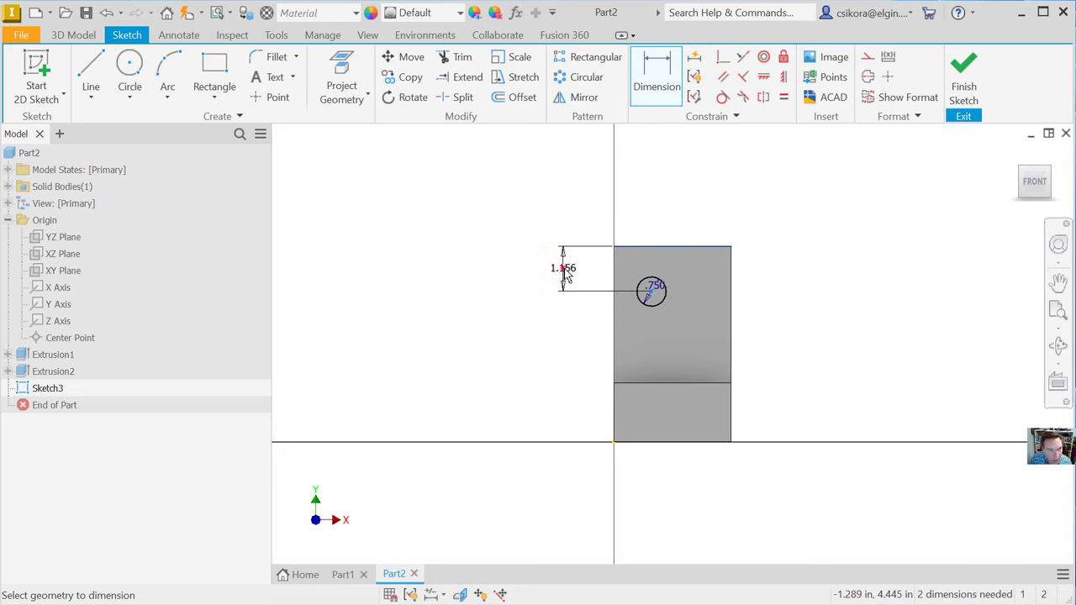
left_click(564, 267)
type("1")
key("Return")
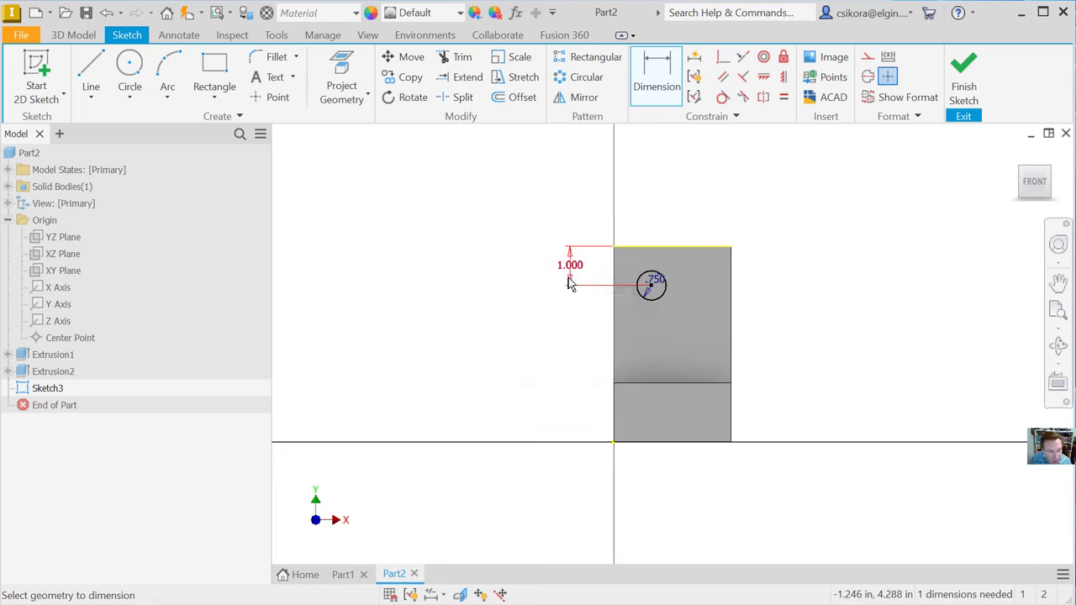
Dimension the circle's centre 1 in from the plate's left edge.
left_click(649, 284)
left_click(614, 267)
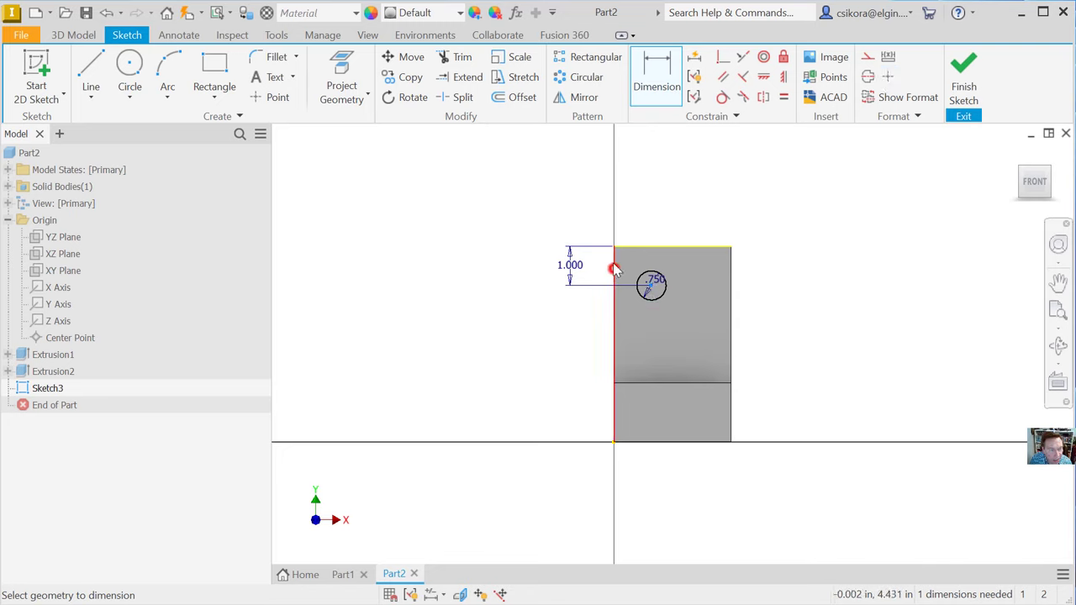
left_click(632, 216)
type("1")
key("Return")
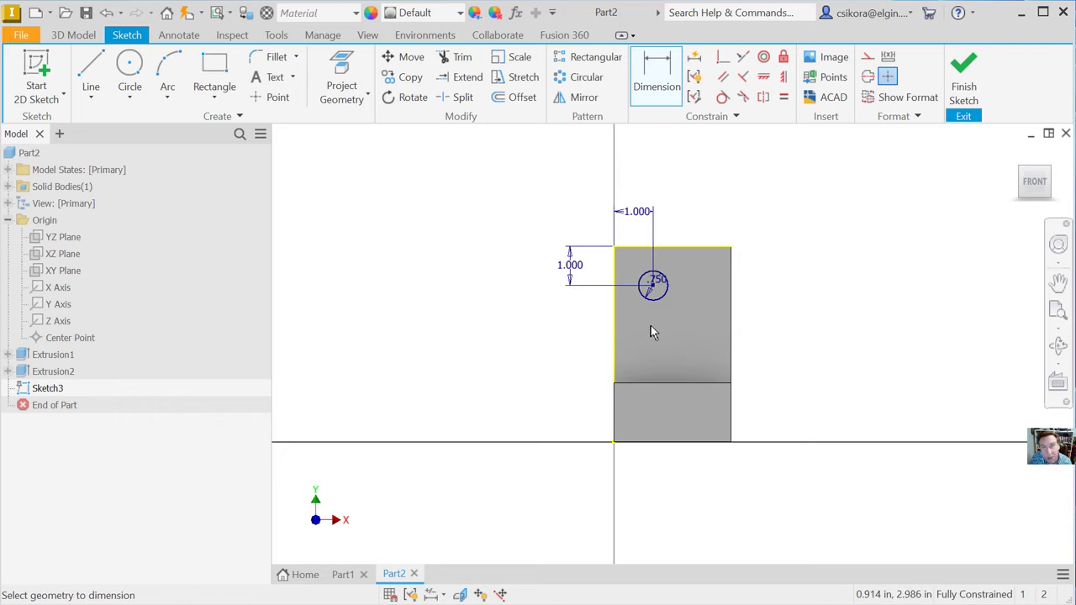
scroll(664, 282, "up", 3)
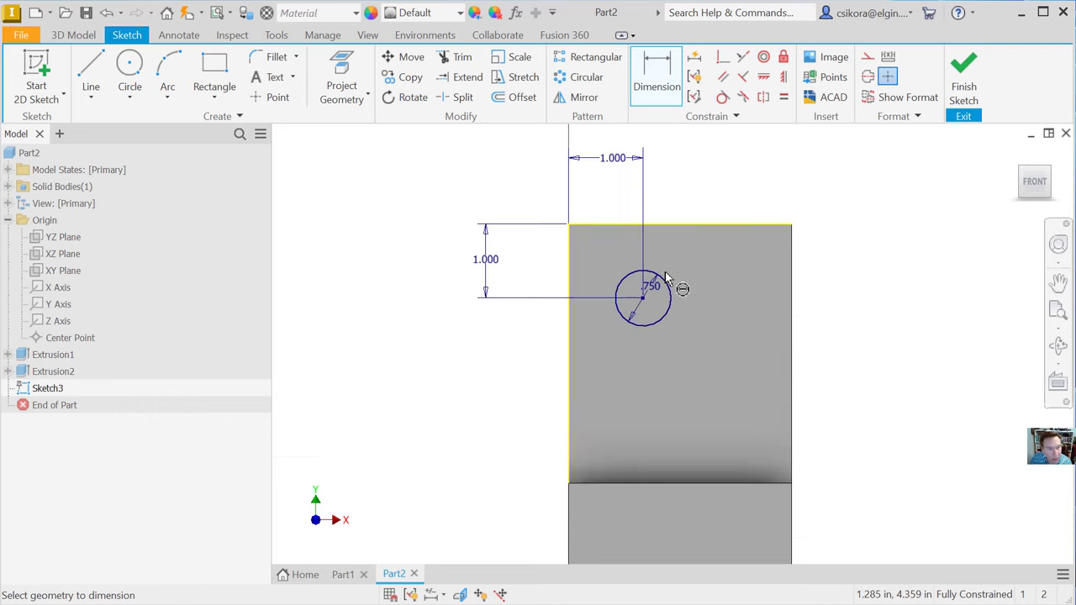
scroll(696, 326, "down", 3)
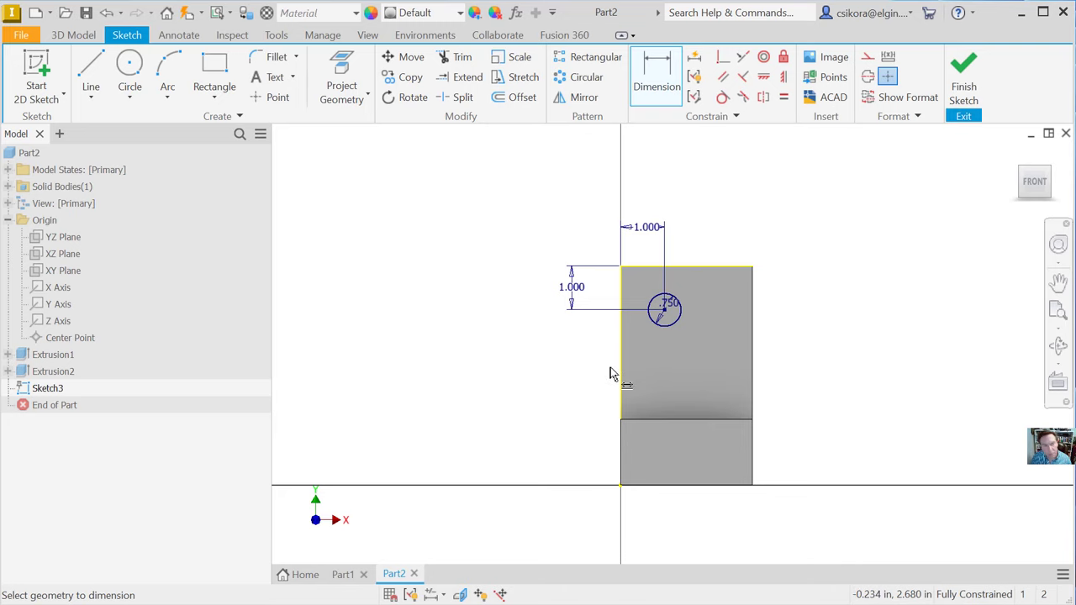
scroll(665, 311, "down", 3)
scroll(666, 321, "up", 8)
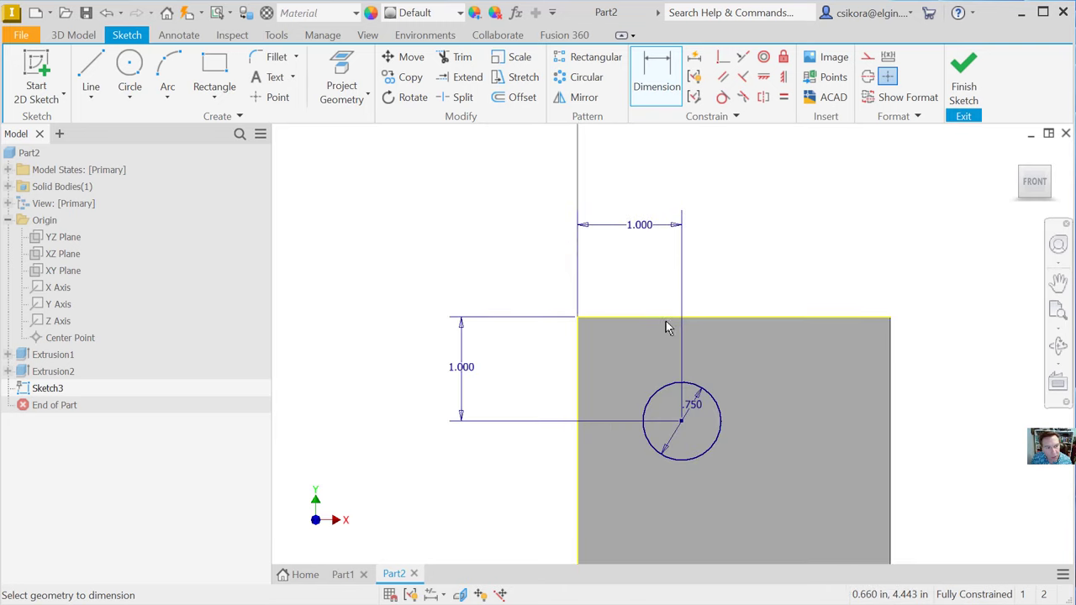
scroll(564, 344, "down", 5)
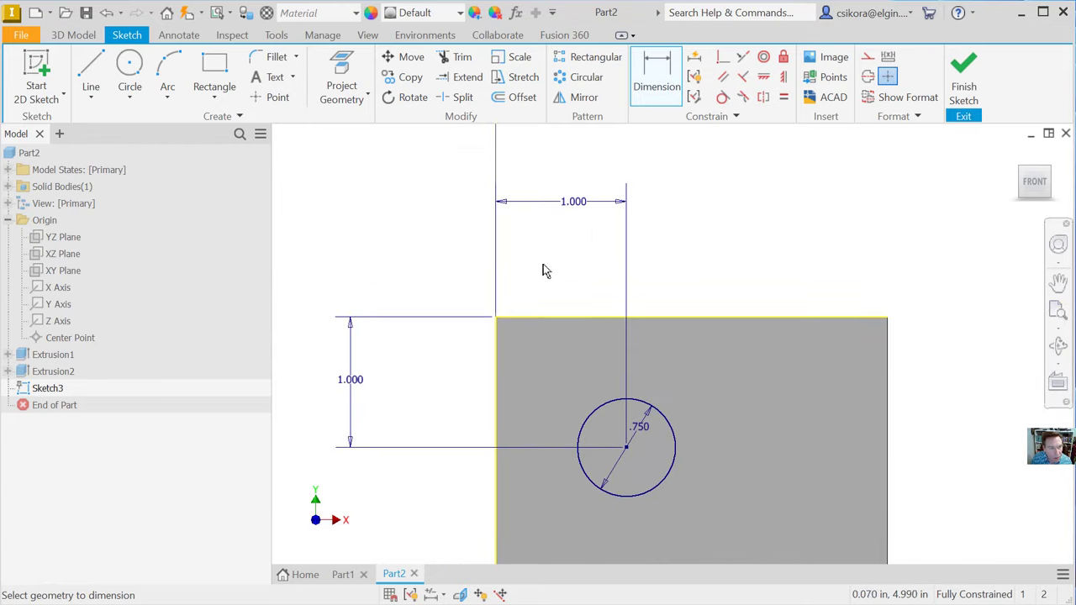
scroll(584, 202, "up", 6)
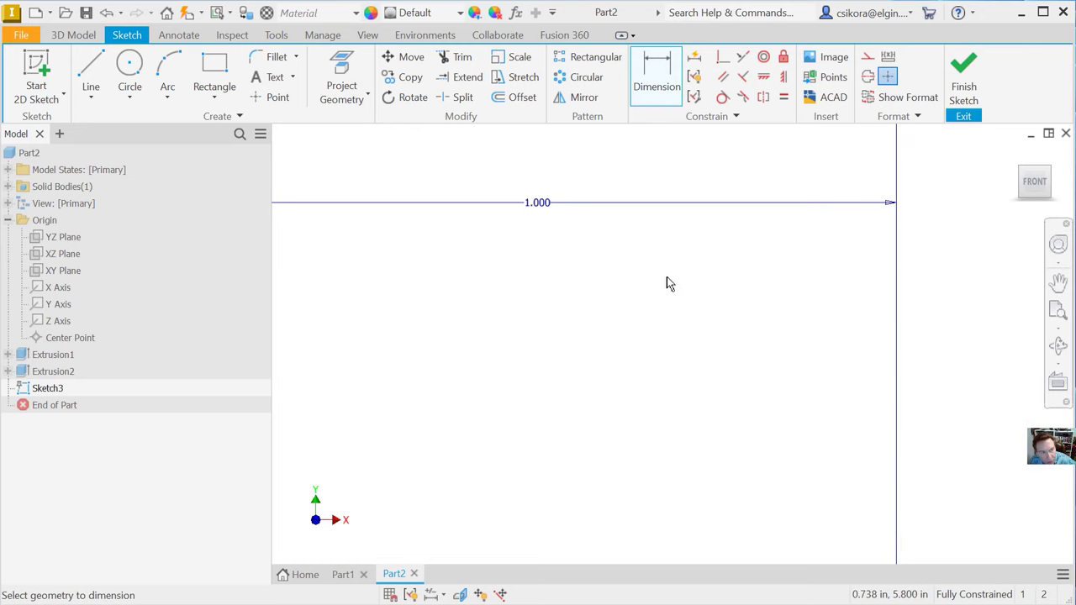
left_click(1037, 185)
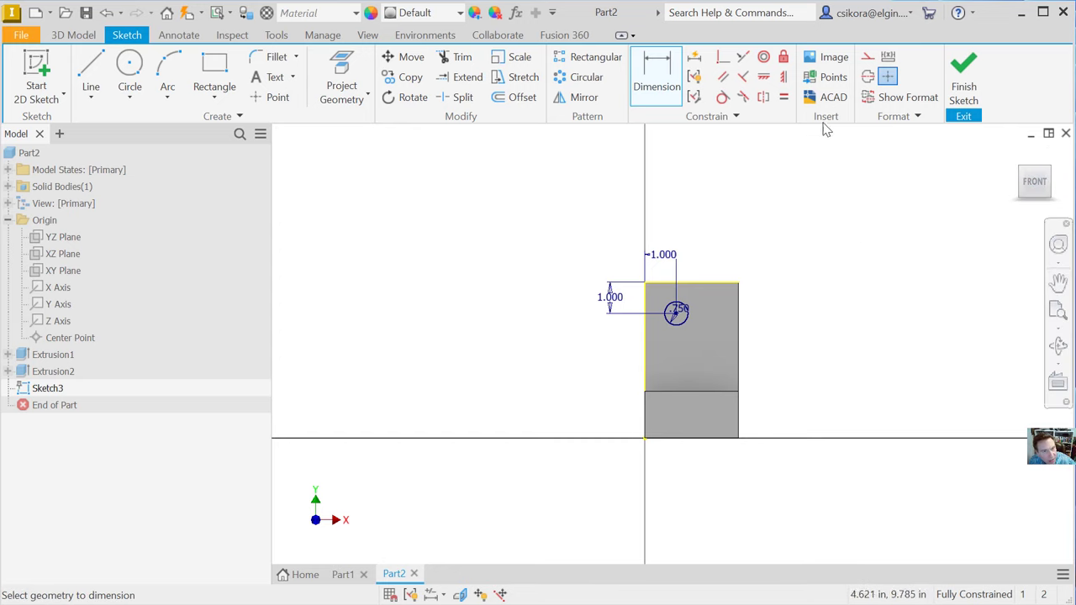
Finish the sketch and extrude the circle as a cut through all of the plate.
left_click(967, 86)
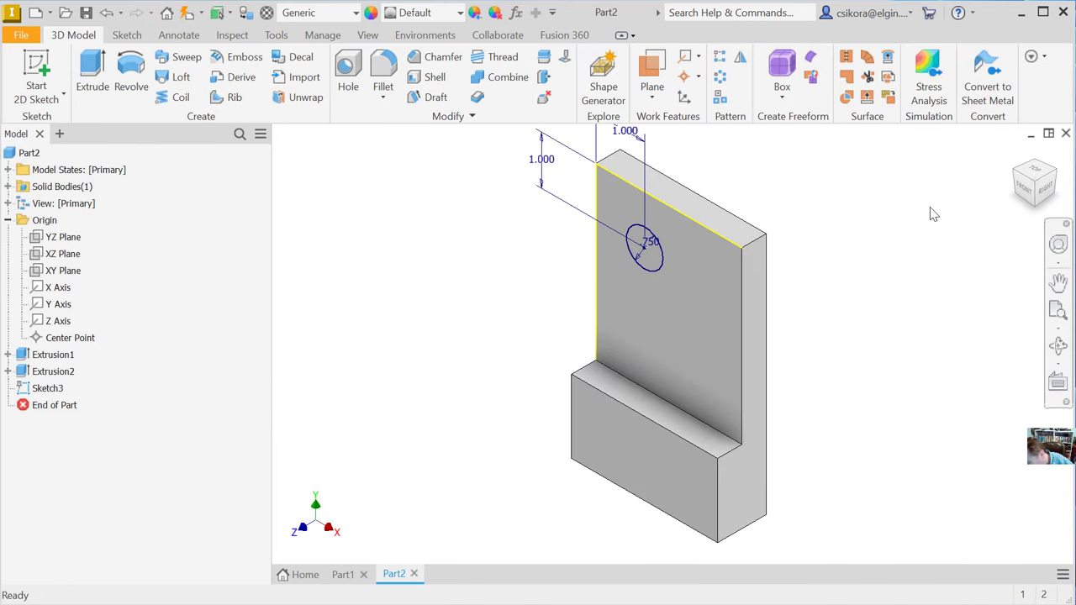
left_click(100, 77)
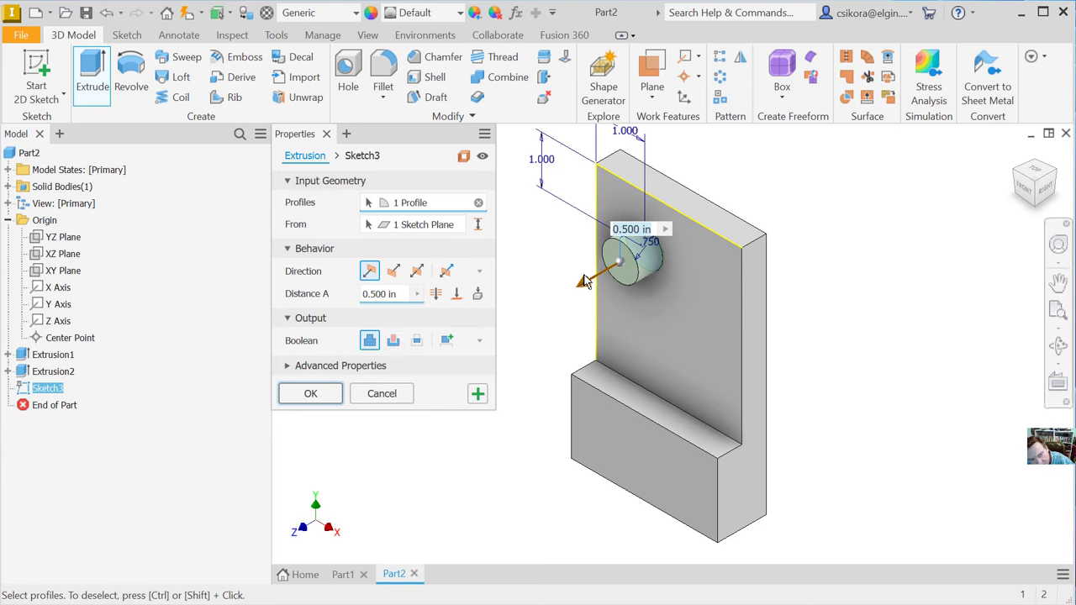
left_click(393, 340)
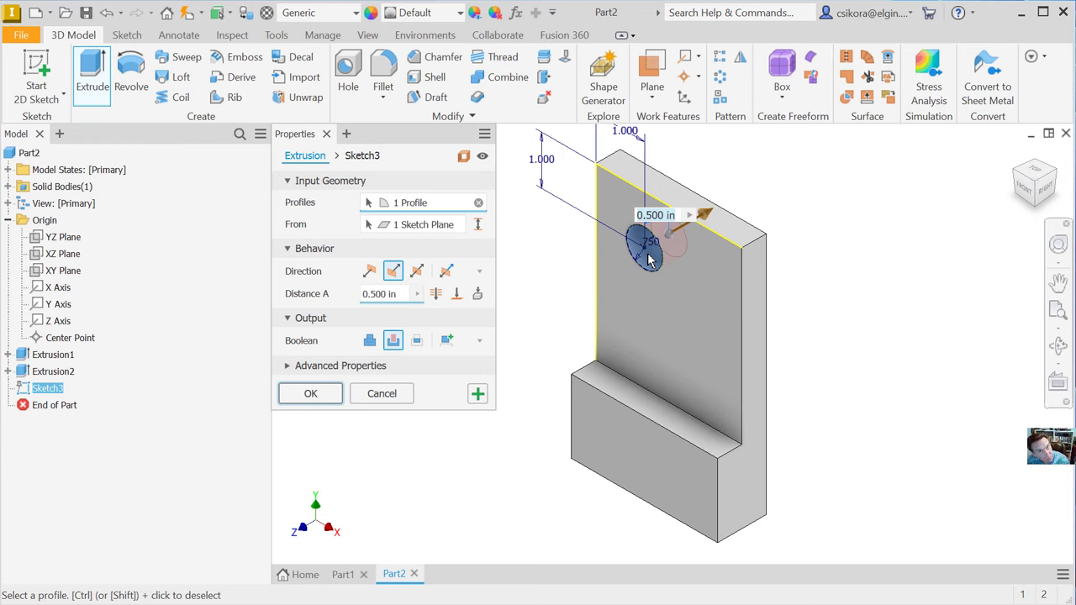
left_click(437, 299)
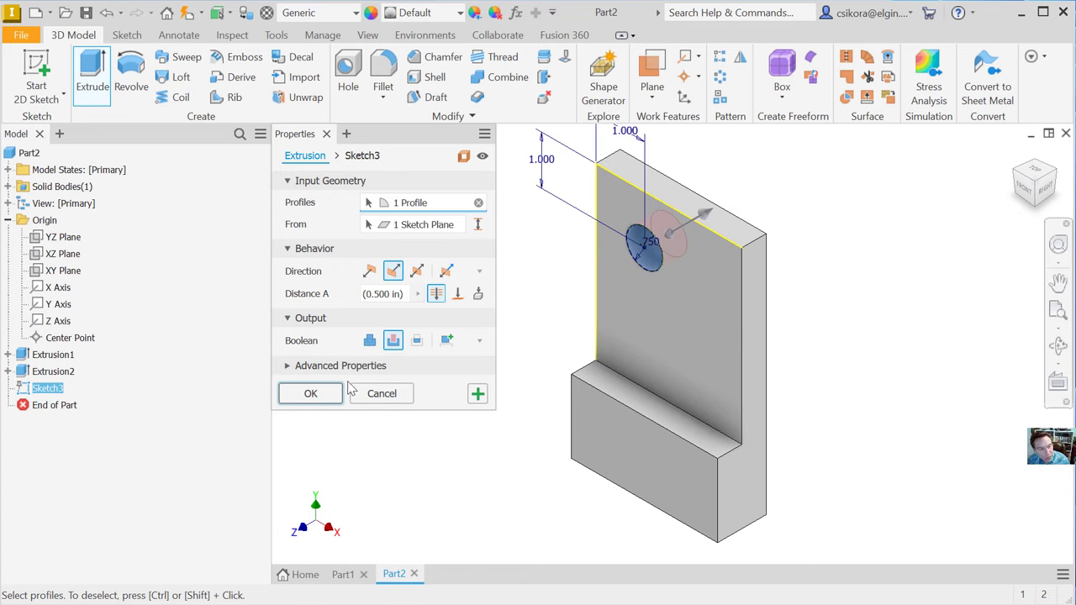
left_click(313, 394)
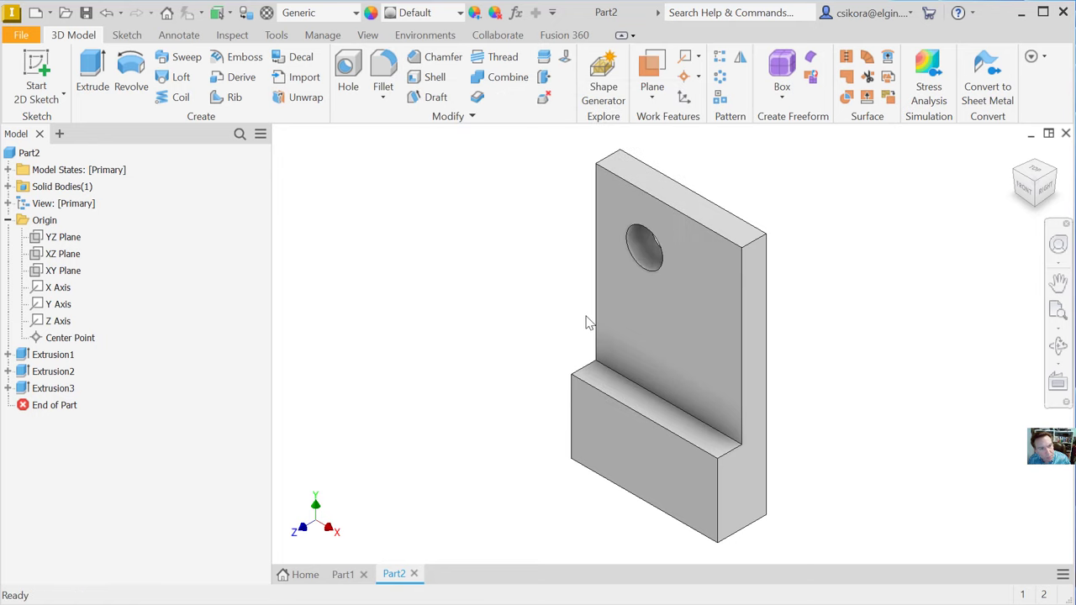
Fillet the right-hand top corner edges of the plate and the lower step with a 1 in radius.
left_click(751, 246)
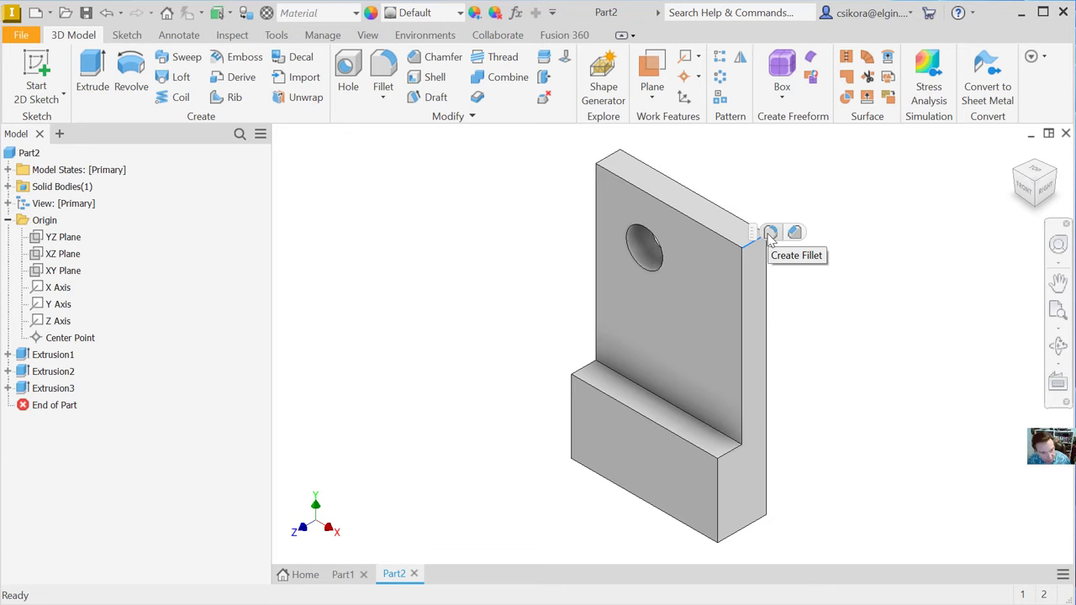
left_click(724, 454)
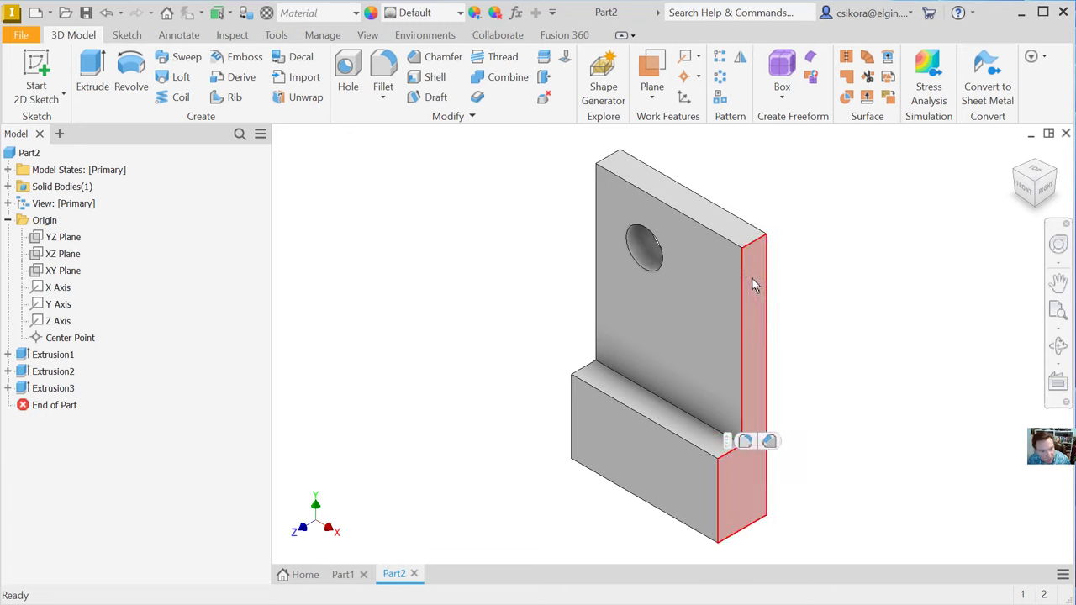
left_click(747, 246)
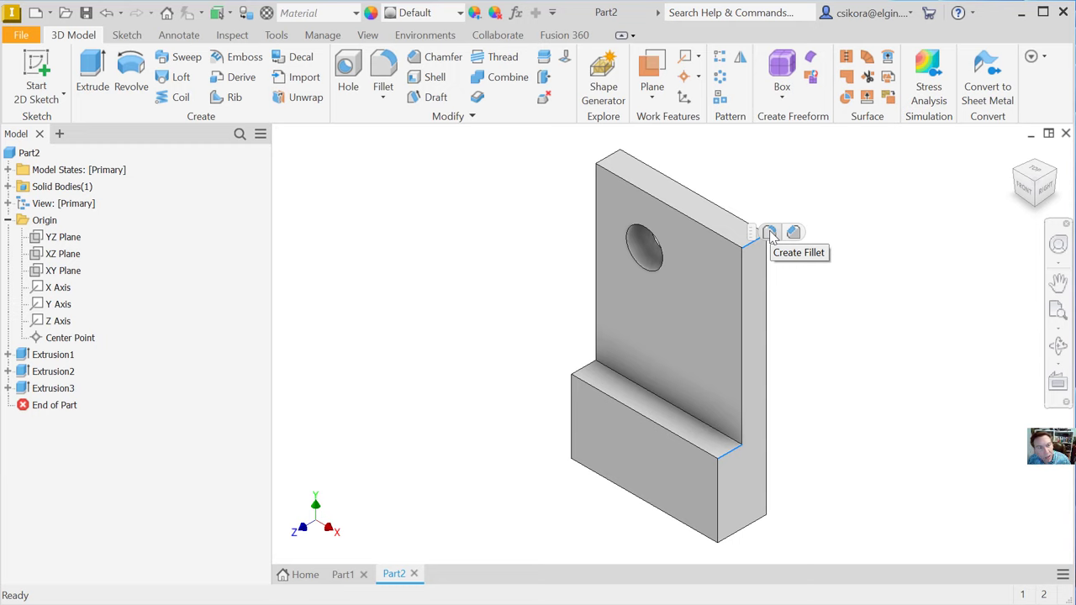
left_click(771, 234)
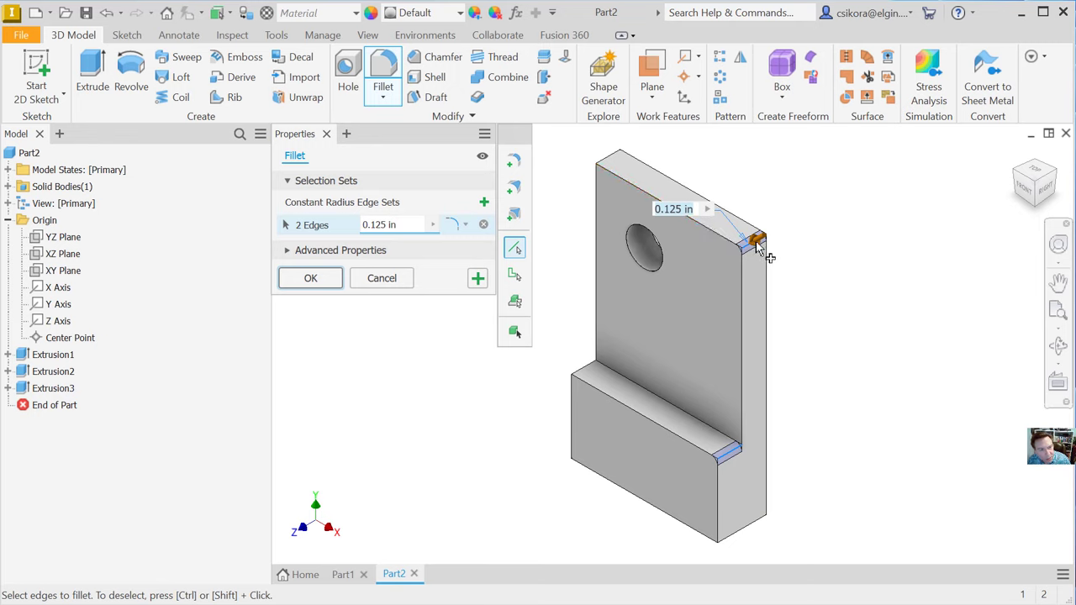
left_click_drag(756, 242, 746, 255)
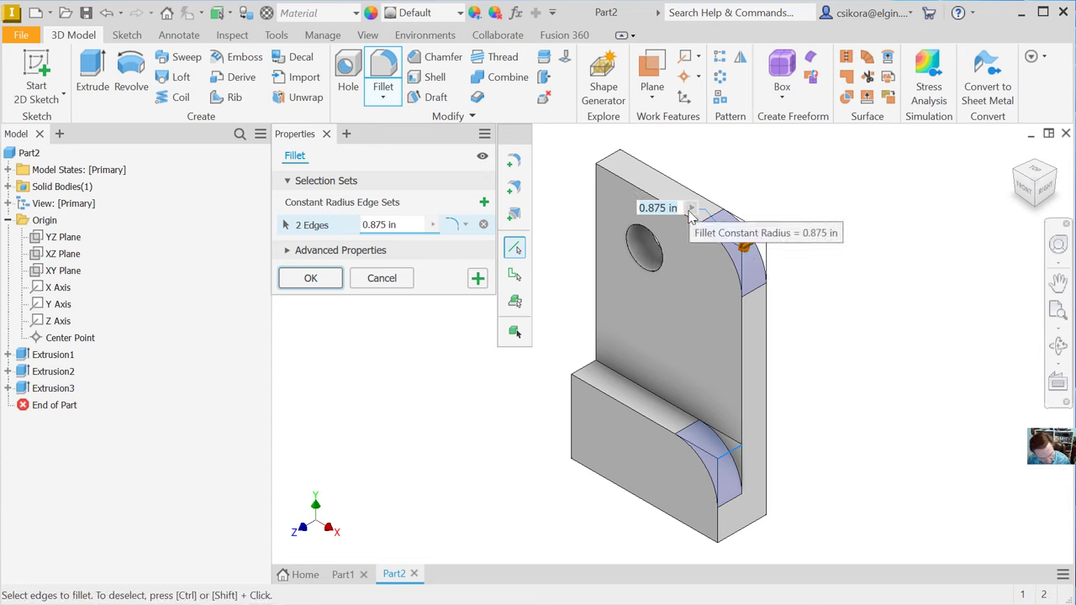
type("1")
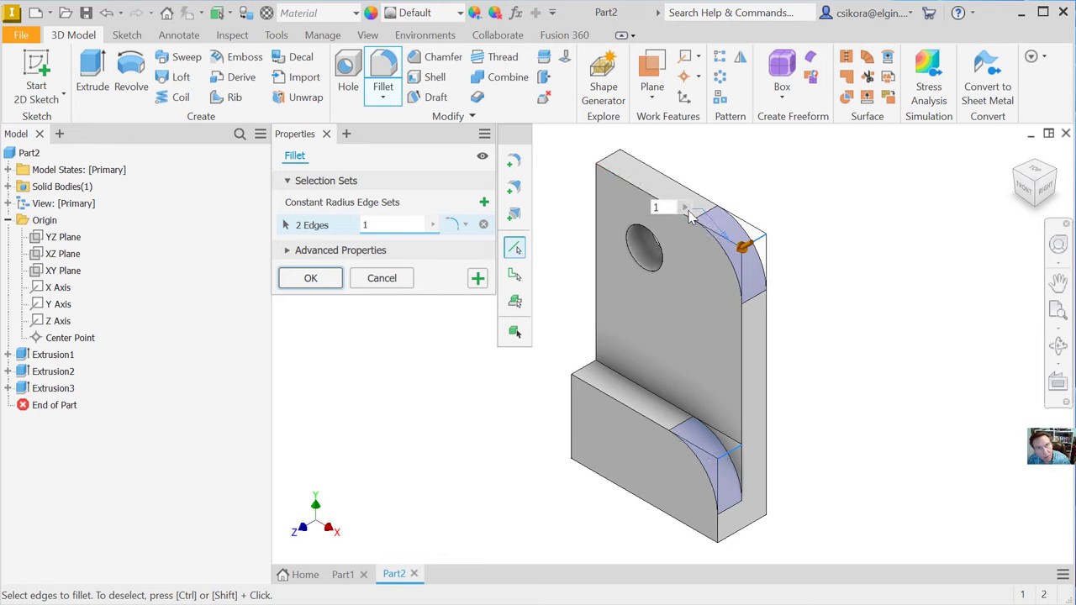
key("Return")
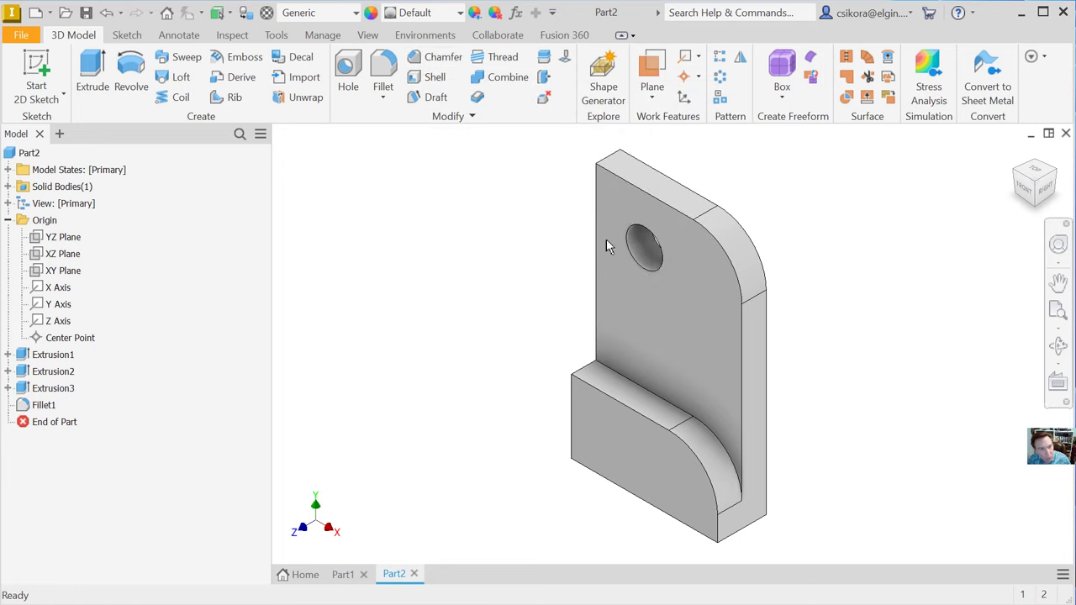
Chamfer the front edges of the plate and the lower step, including their rounded corners, with a 0.125 in distance.
left_click(663, 207)
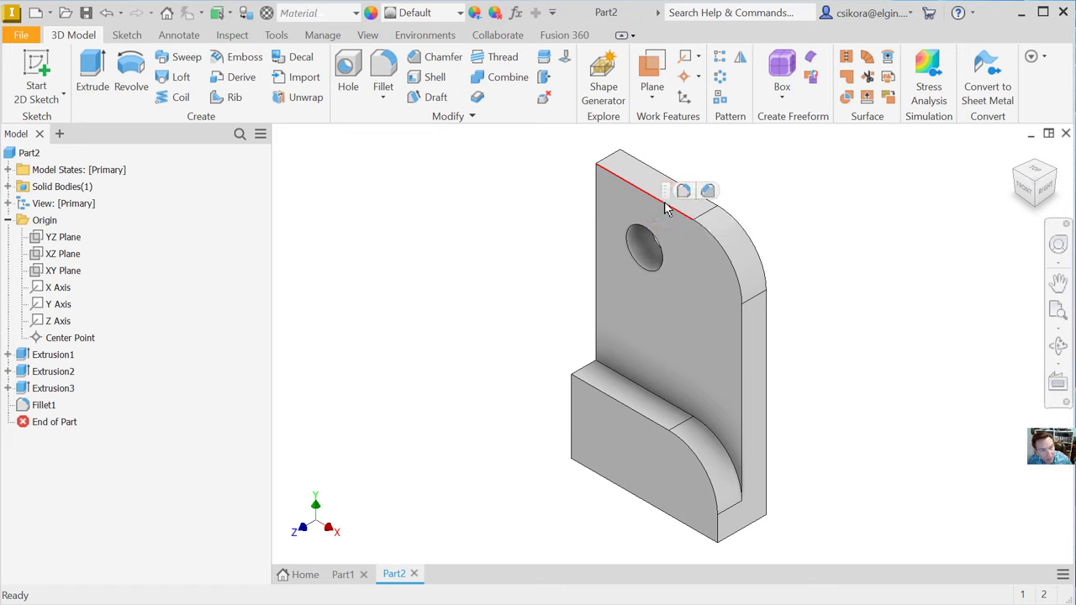
left_click(629, 407, "ctrl")
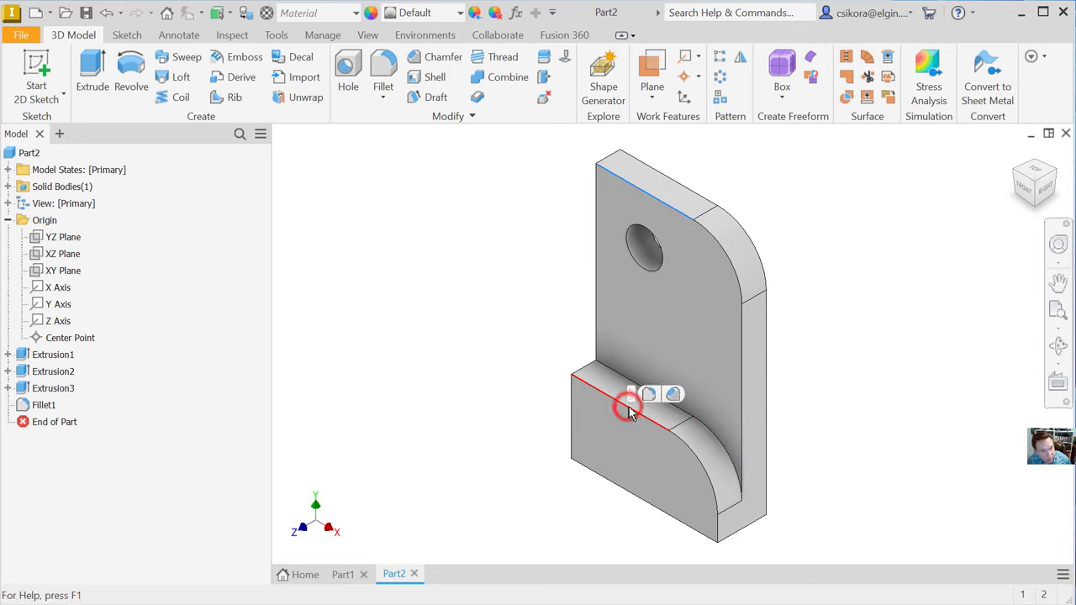
left_click(673, 395)
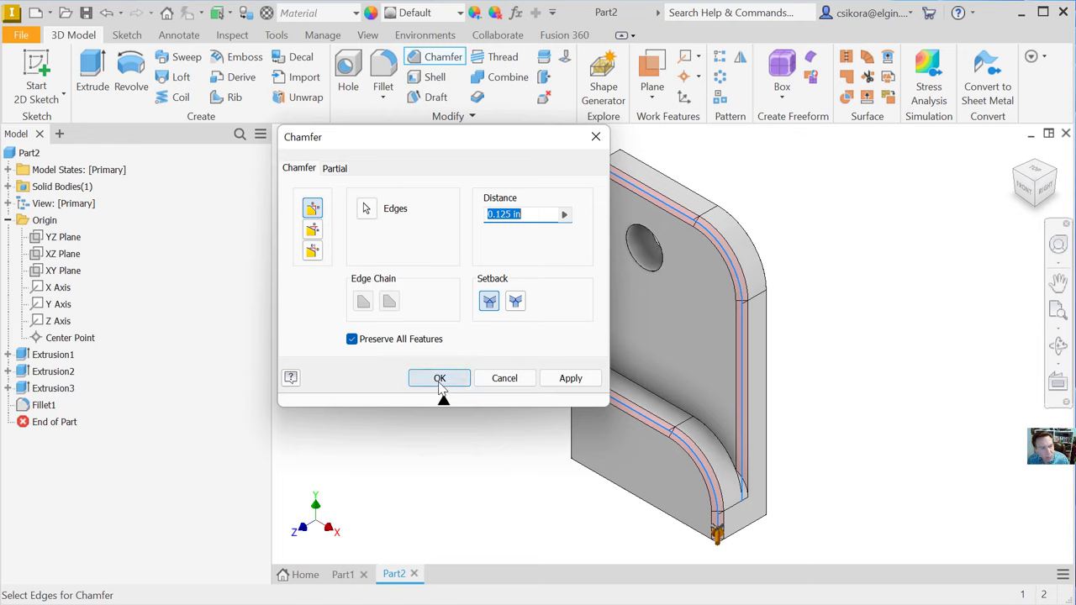
left_click(439, 380)
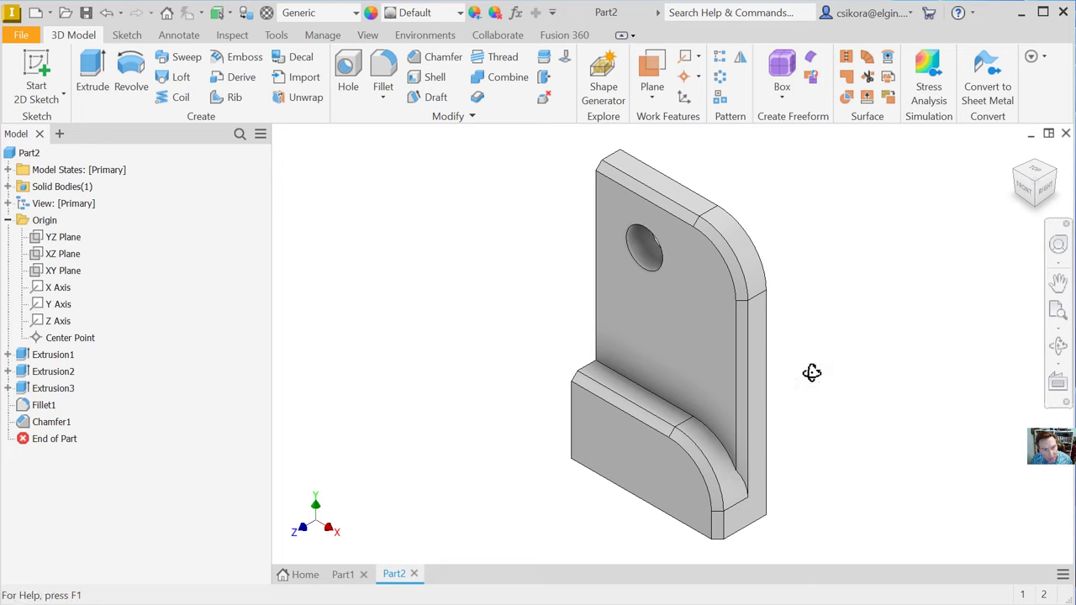
Shell the part with a 0.1 in wall thickness, removing the back, bottom and left side faces.
middle_click_drag(812, 372, 667, 297, "shift")
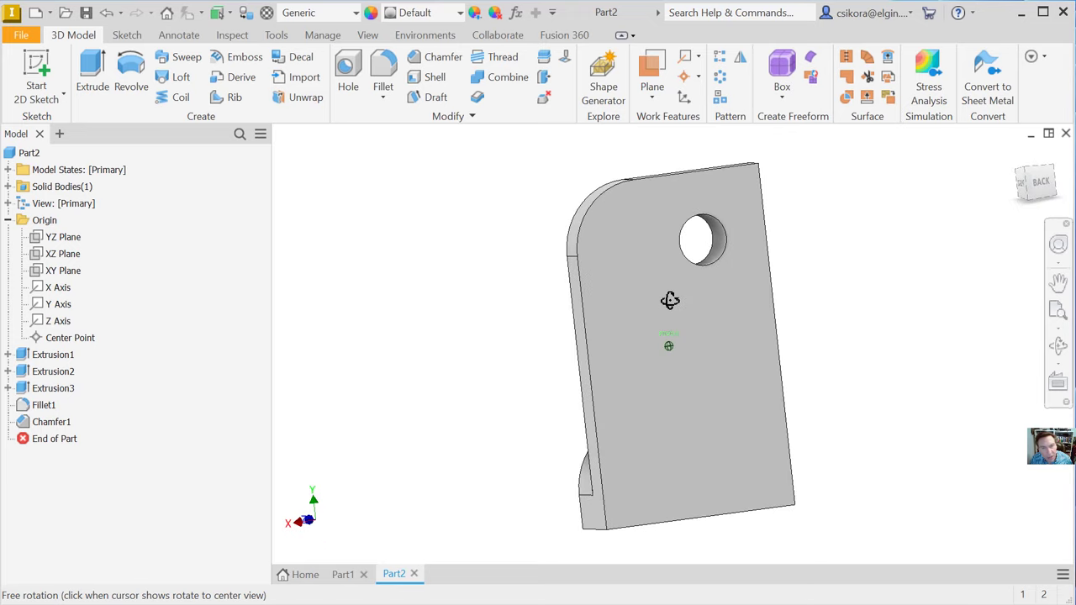
left_click(1030, 185)
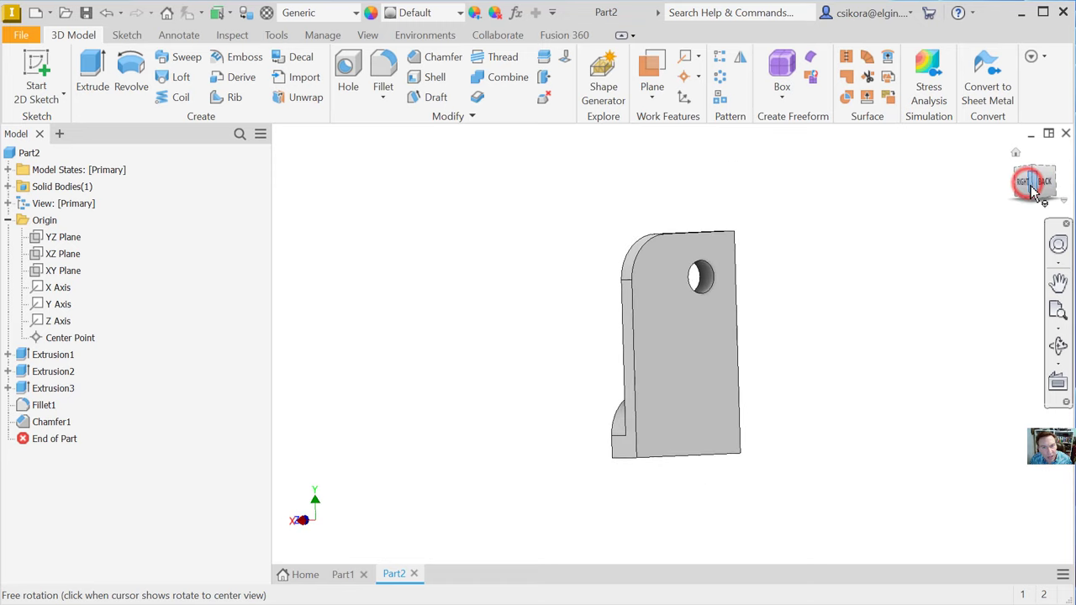
left_click(1035, 198)
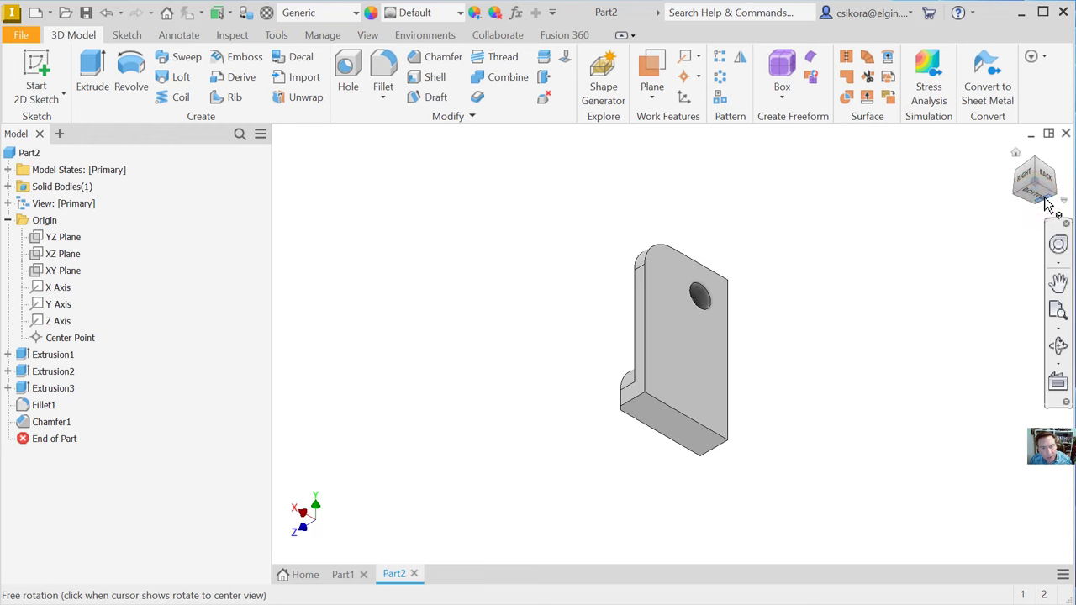
left_click(1016, 153)
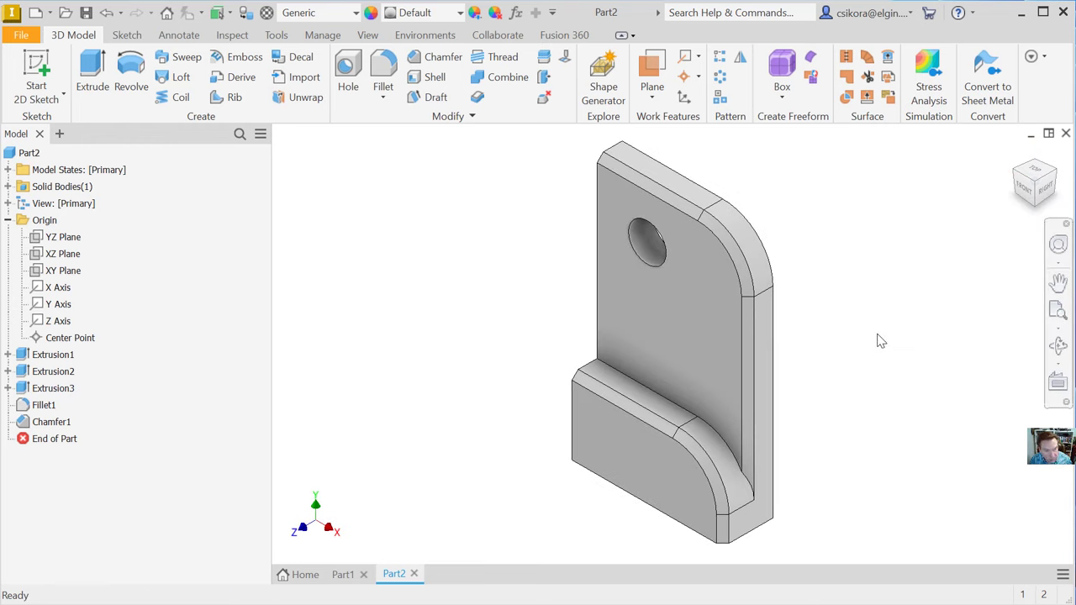
mouse_move(877, 375)
middle_mouse_down("shift")
mouse_move(738, 292)
mouse_move(690, 289)
mouse_move(670, 264)
mouse_move(718, 240)
mouse_move(718, 283)
middle_mouse_up("shift")
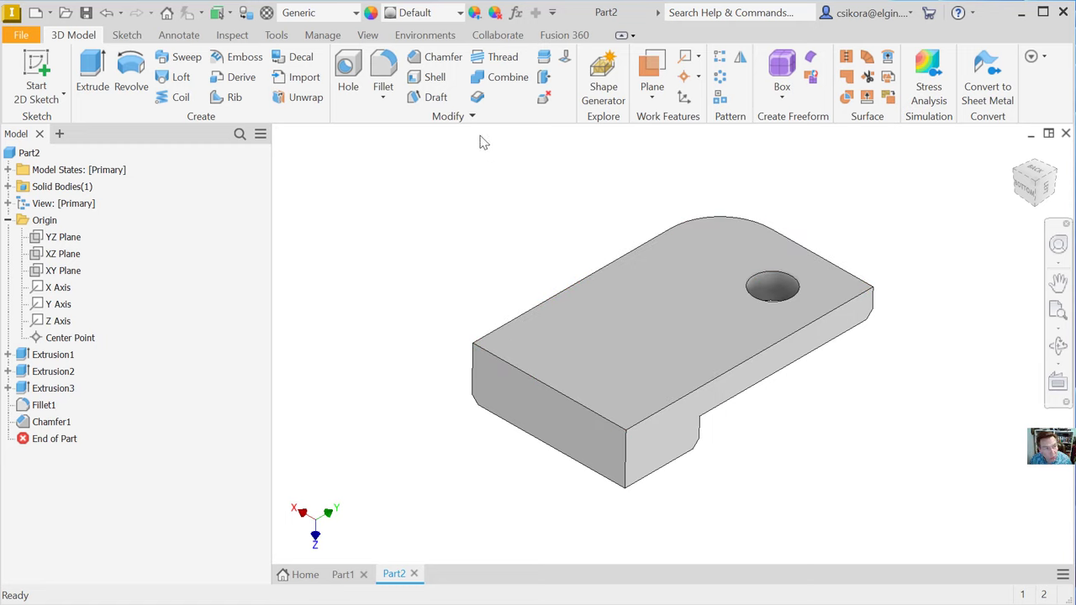
left_click(430, 77)
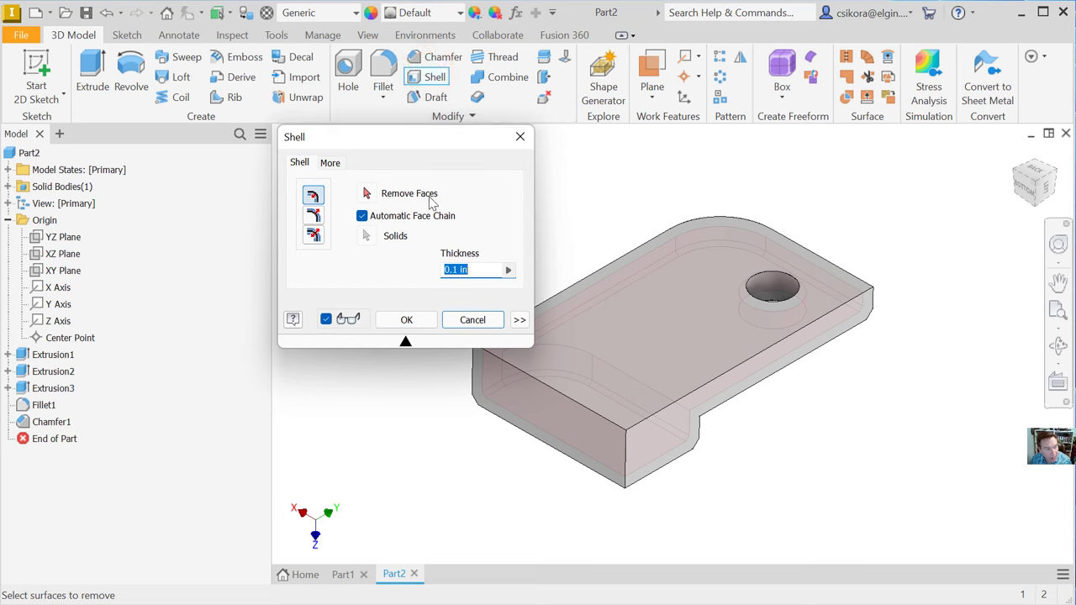
left_click(674, 299)
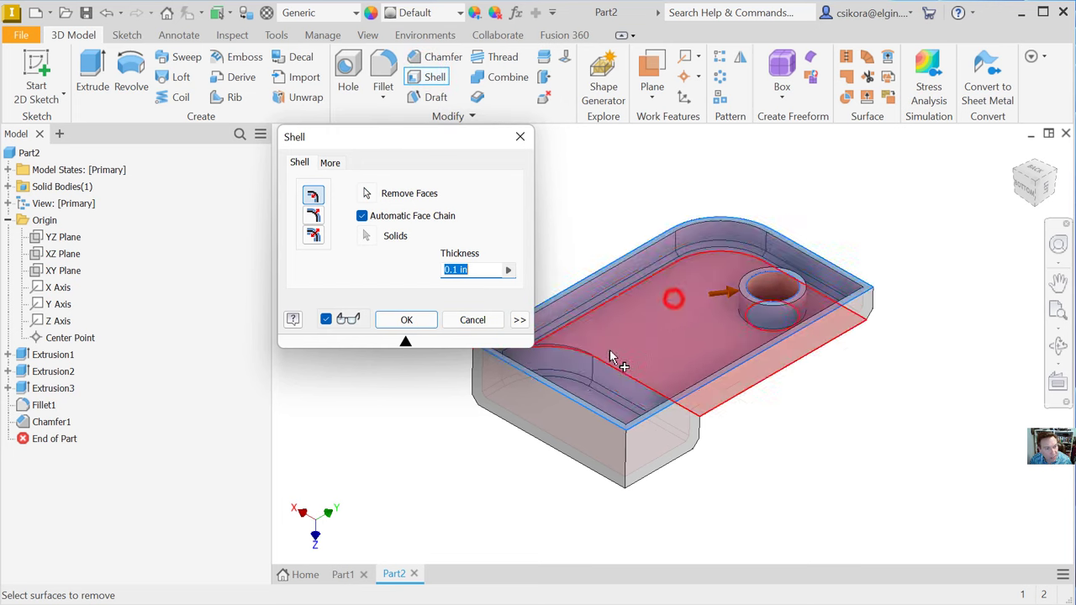
left_click(535, 414)
left_click(654, 433)
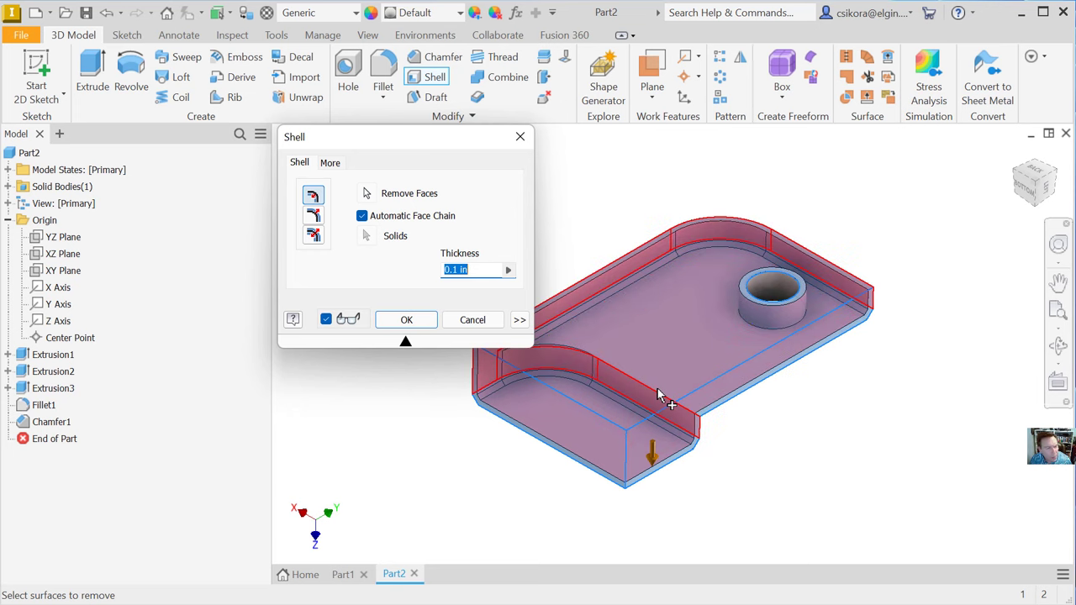
mouse_move(660, 395)
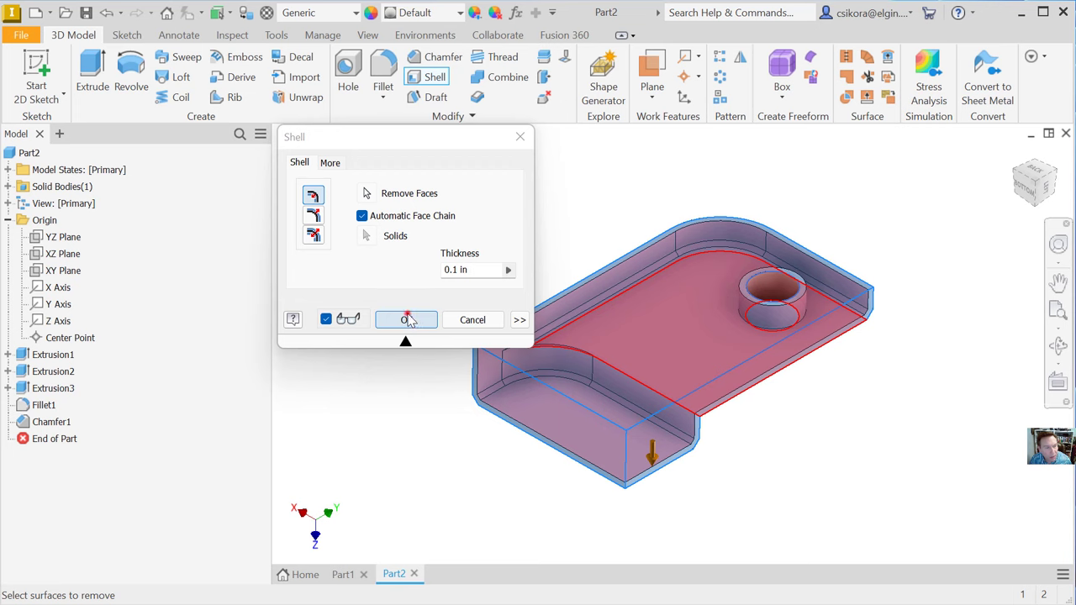
left_click(407, 319)
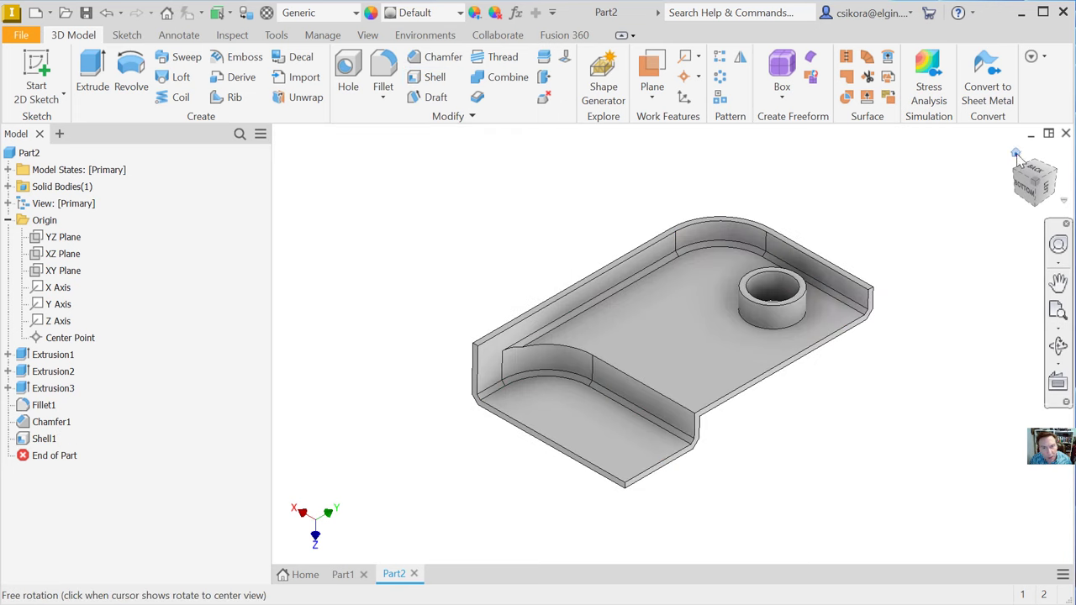
Apply the Gold - Metal appearance to the chamfer feature.
left_click(1016, 156)
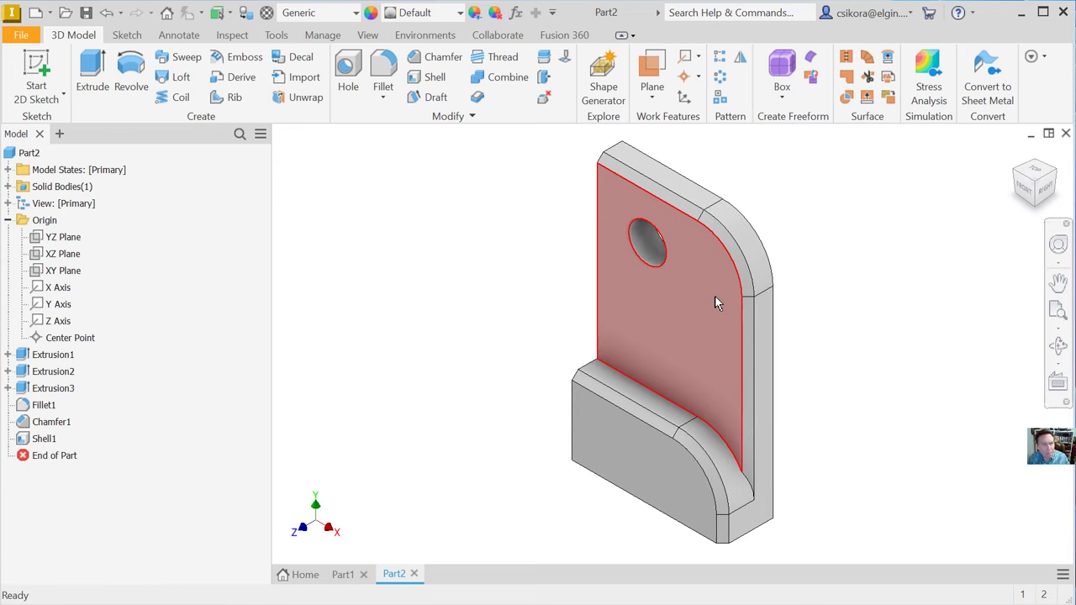
mouse_move(716, 297)
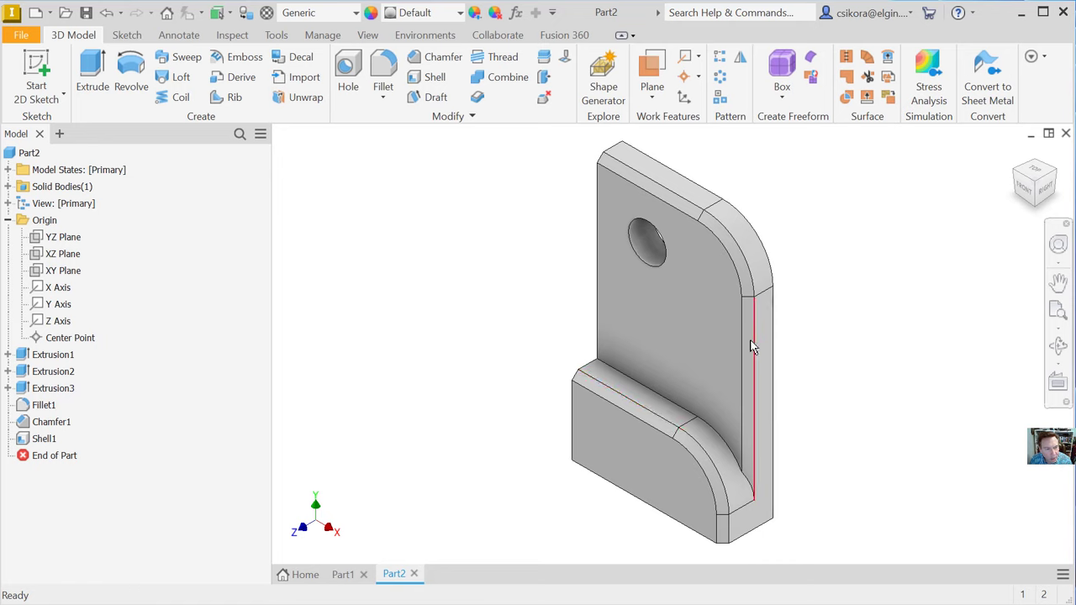
left_click(34, 423)
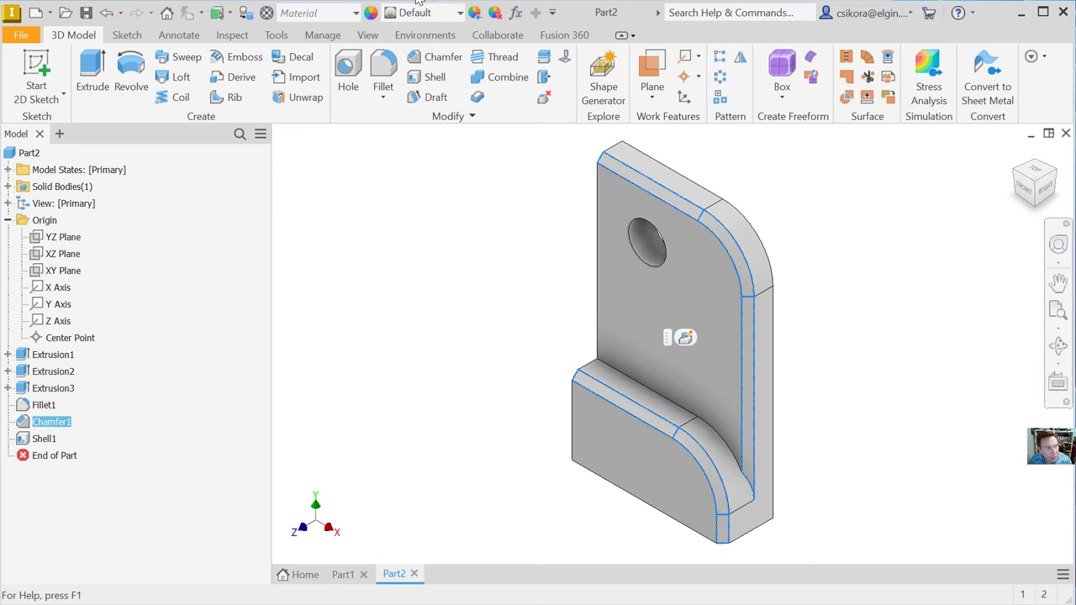
left_click(460, 12)
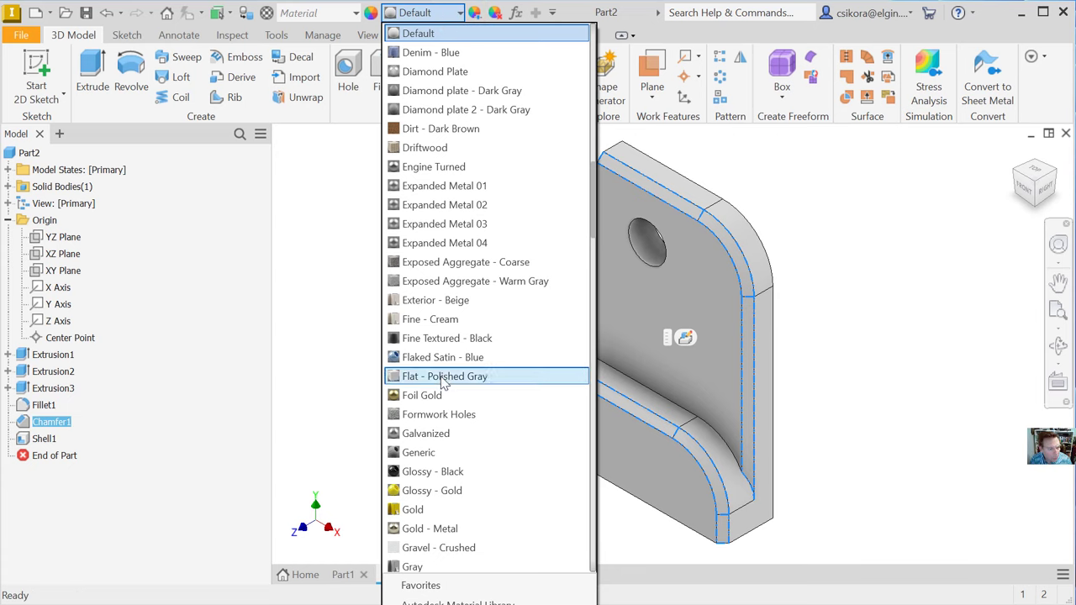
left_click(418, 533)
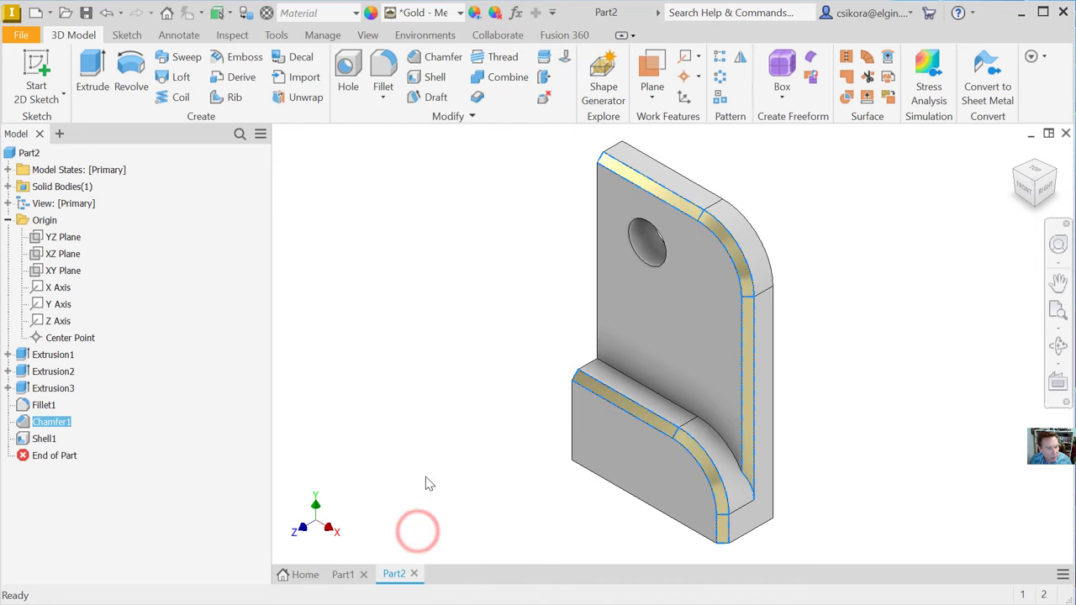
left_click(448, 368)
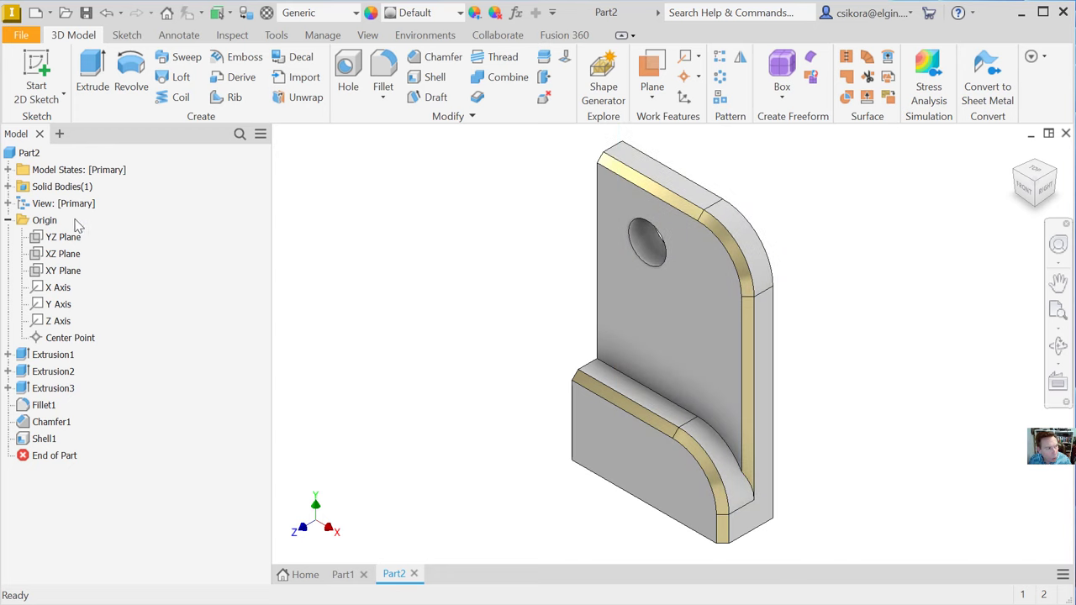
Apply the Chrome - Polished Blue appearance to the whole part.
left_click(29, 153)
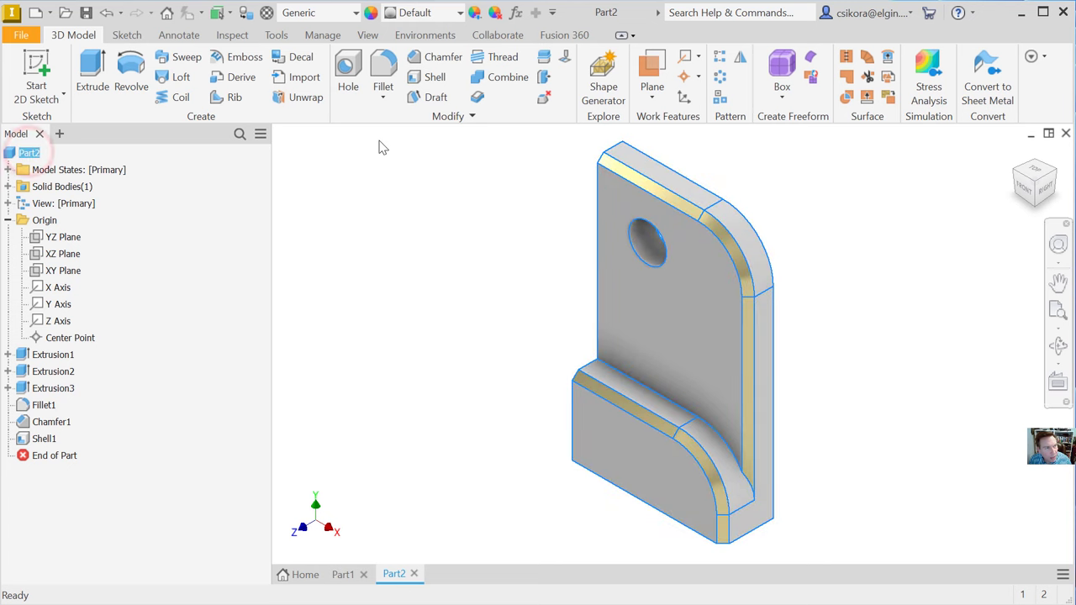
left_click(460, 13)
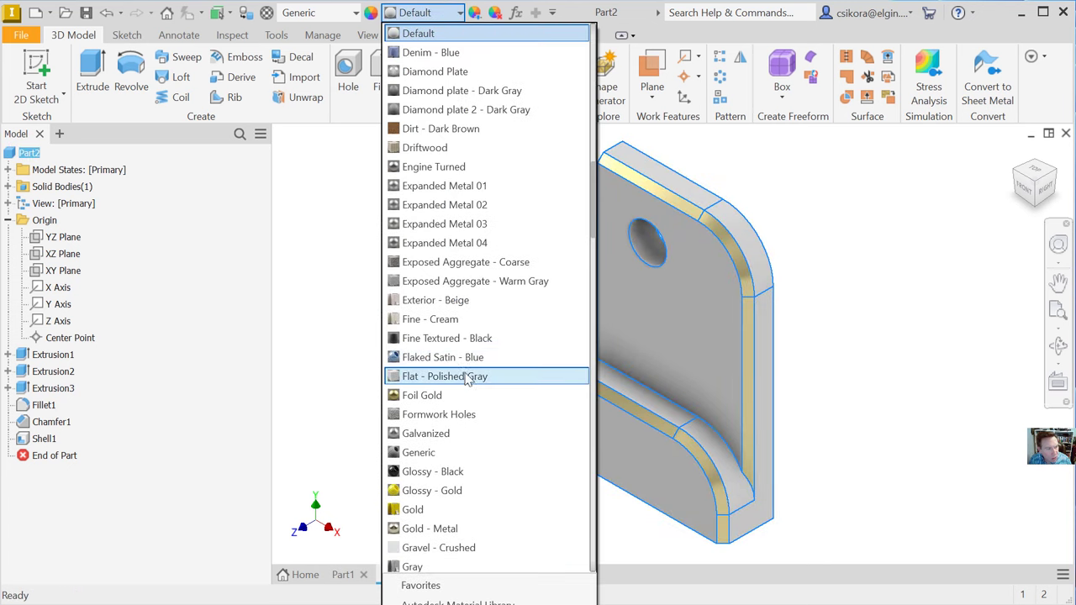
scroll(444, 429, "down", 3)
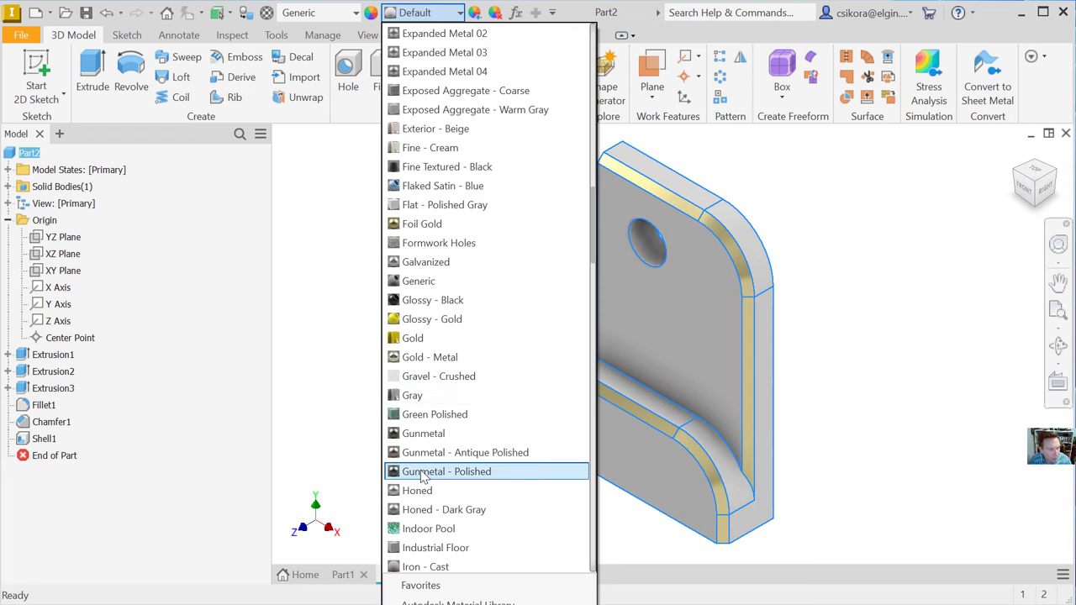
scroll(423, 491, "down", 1)
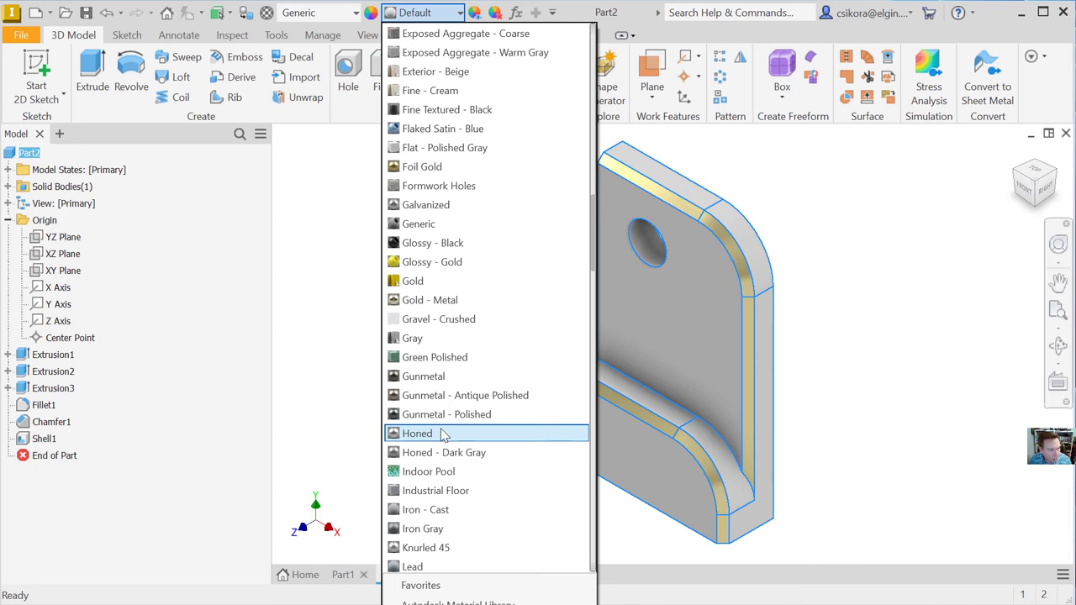
scroll(458, 471, "down", 3)
scroll(454, 455, "down", 4)
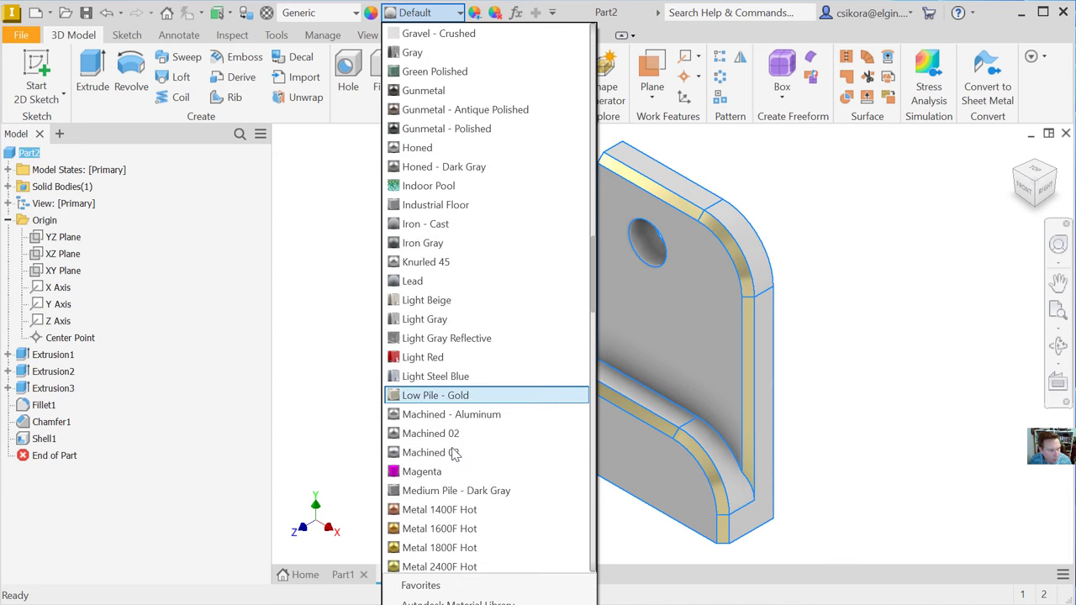
scroll(461, 420, "up", 13)
scroll(467, 406, "up", 4)
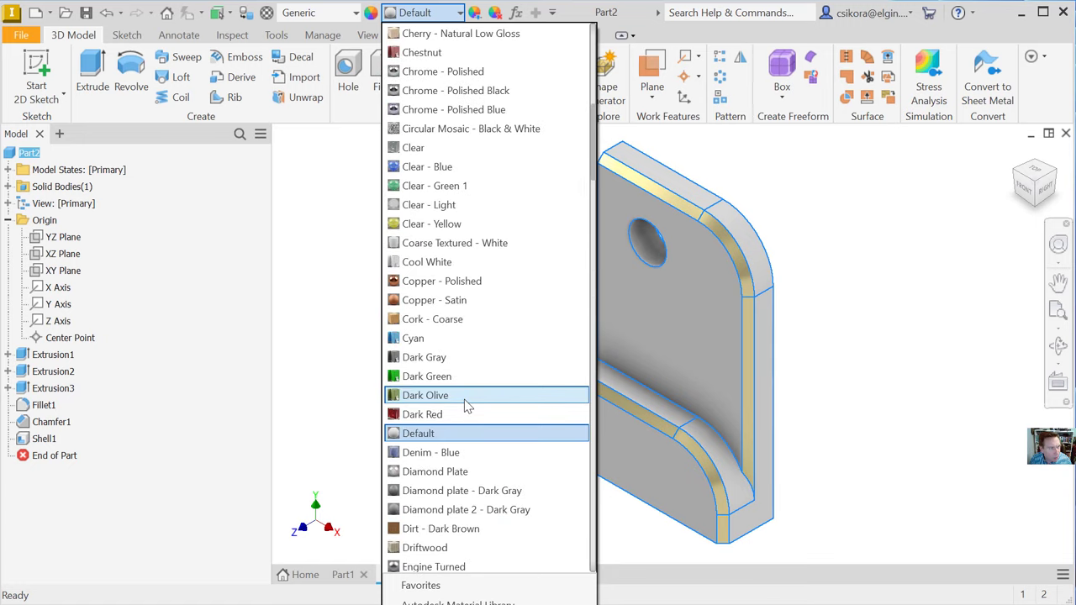
left_click(455, 118)
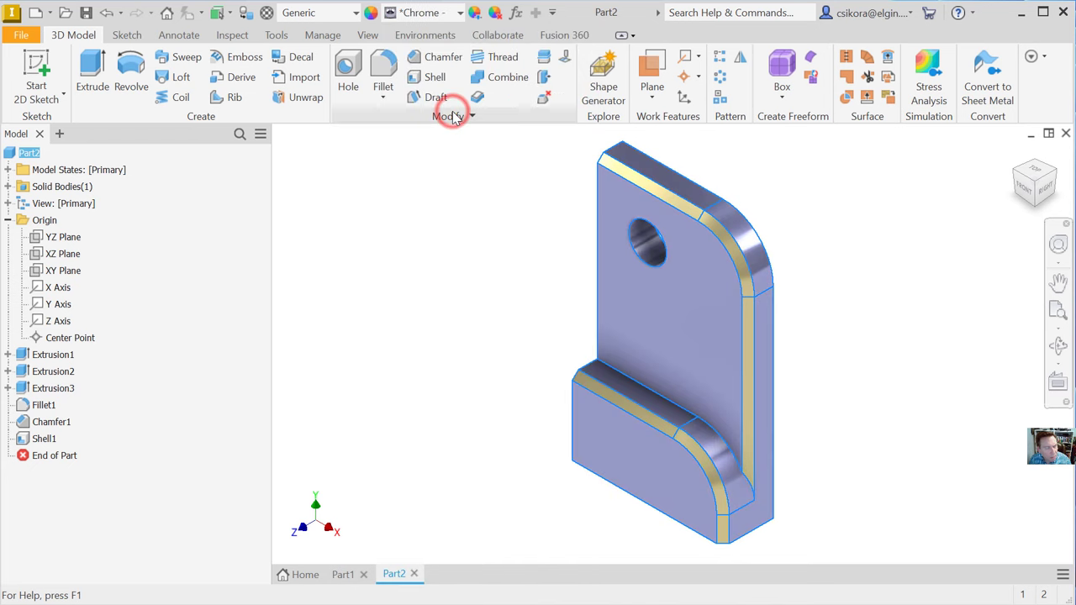
Set the whole part's appearance to Chrome - Polished.
left_click(460, 12)
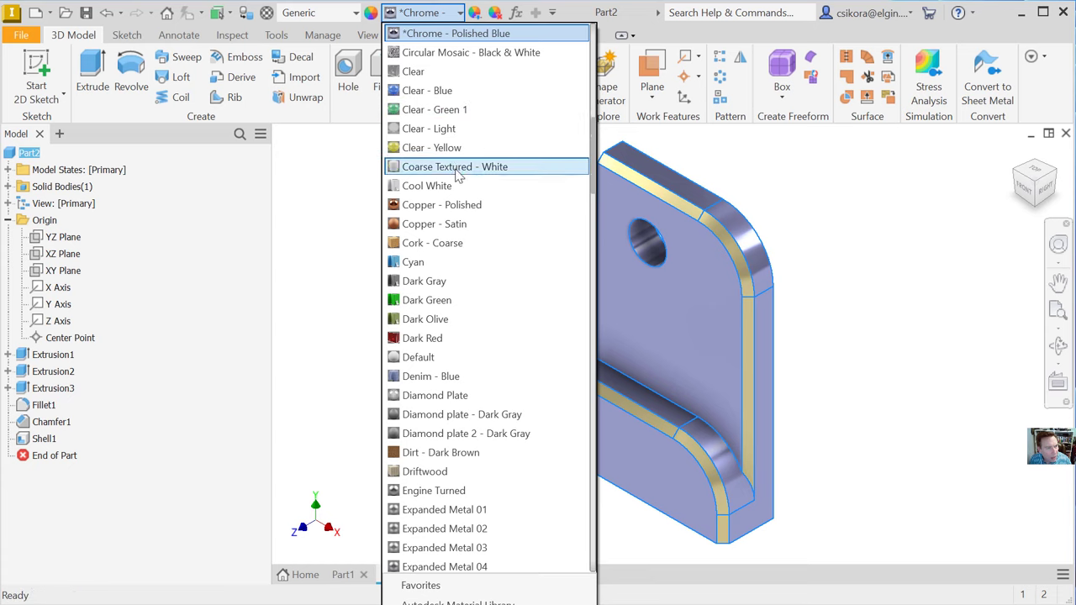
scroll(457, 181, "up", 2)
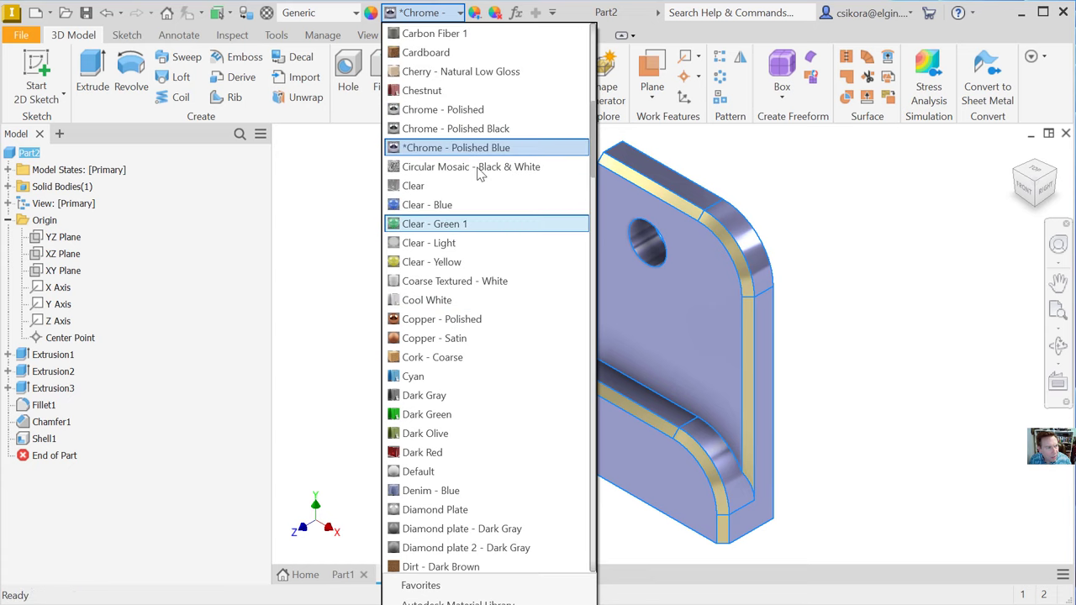
left_click(457, 110)
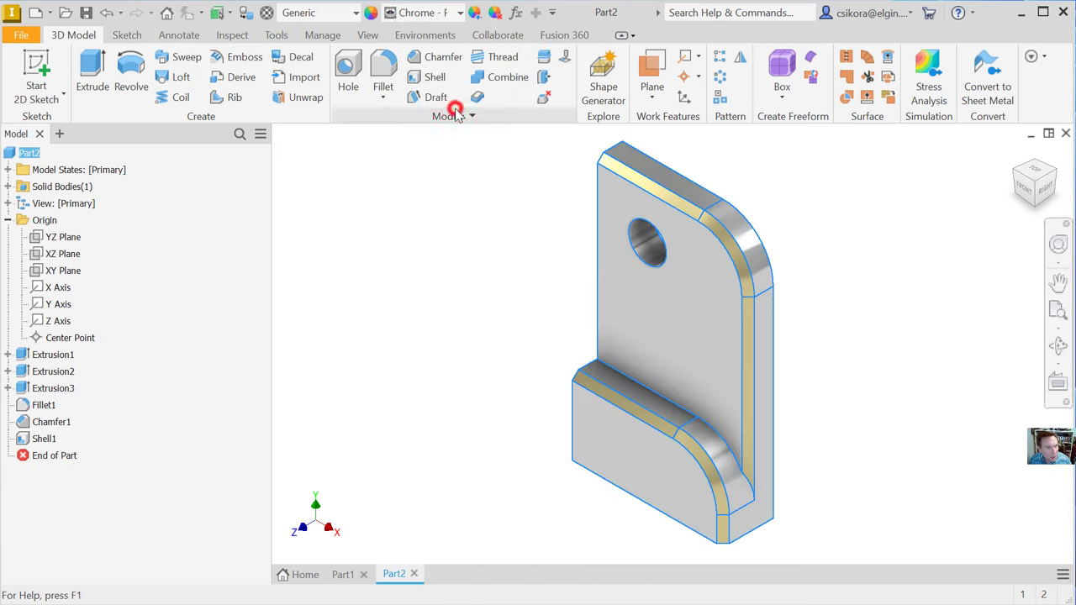
left_click(447, 173)
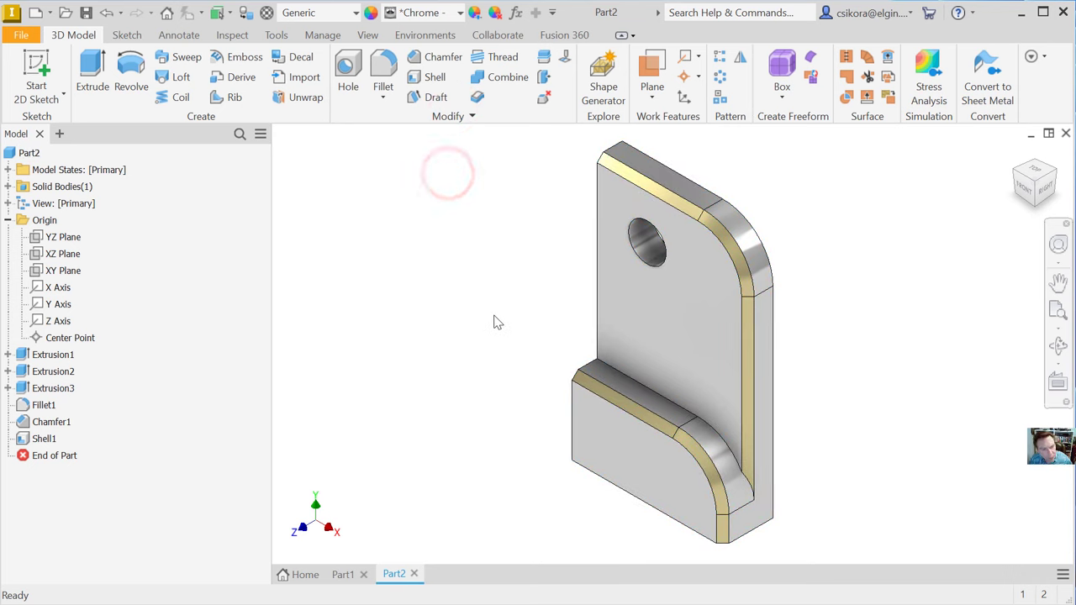
Select the through hole feature in the plate.
middle_click_drag(516, 318, 452, 331, "shift")
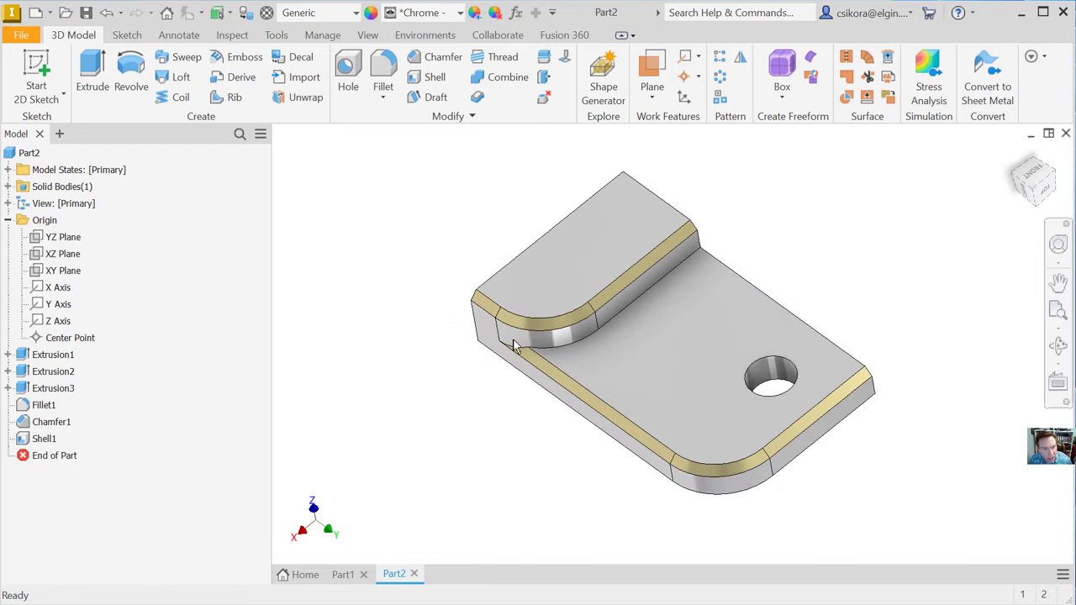
left_click(775, 373)
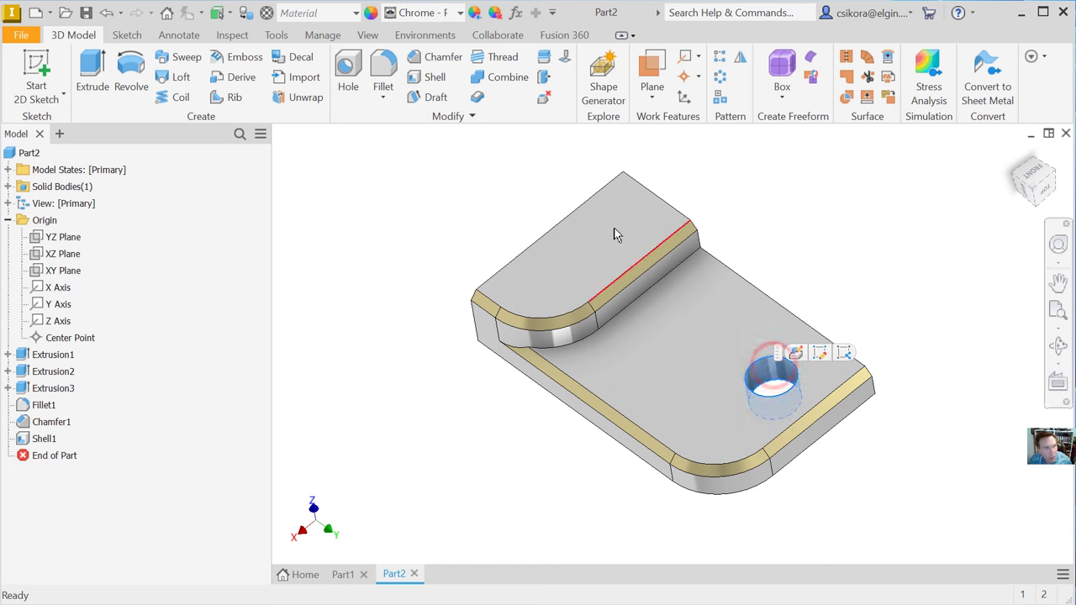